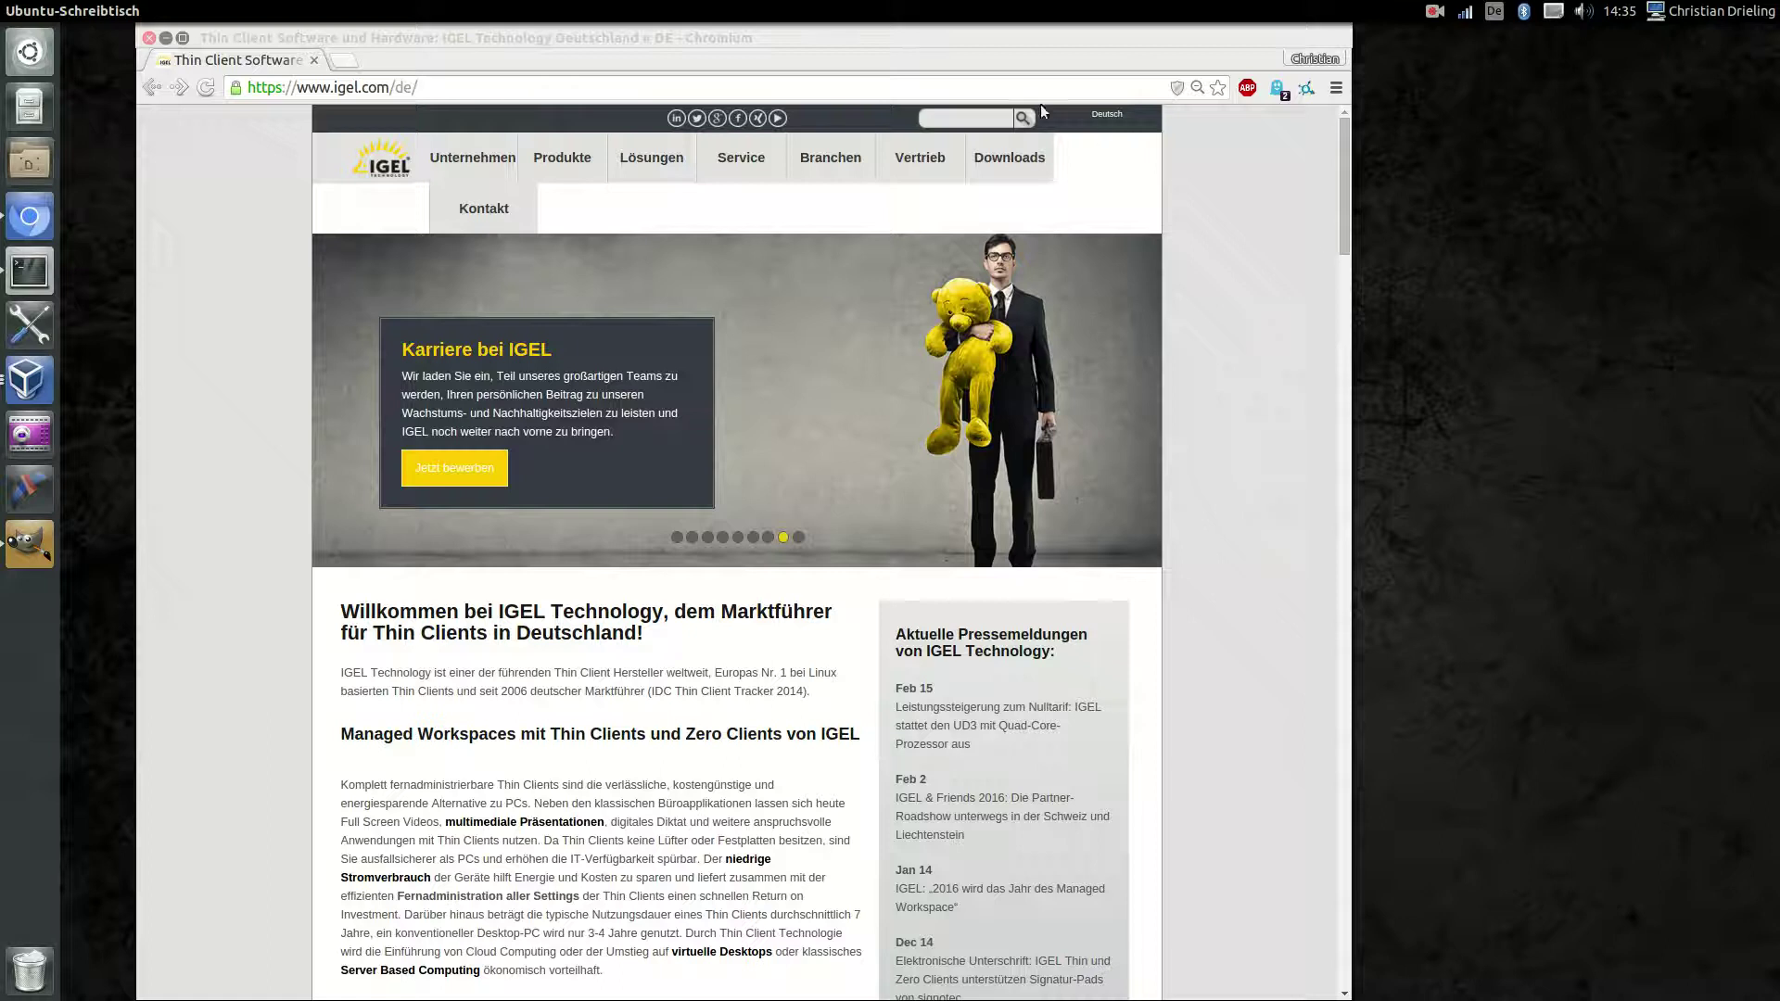
# - Load the myigel download site in Chromium
pyautogui.click(743, 87)
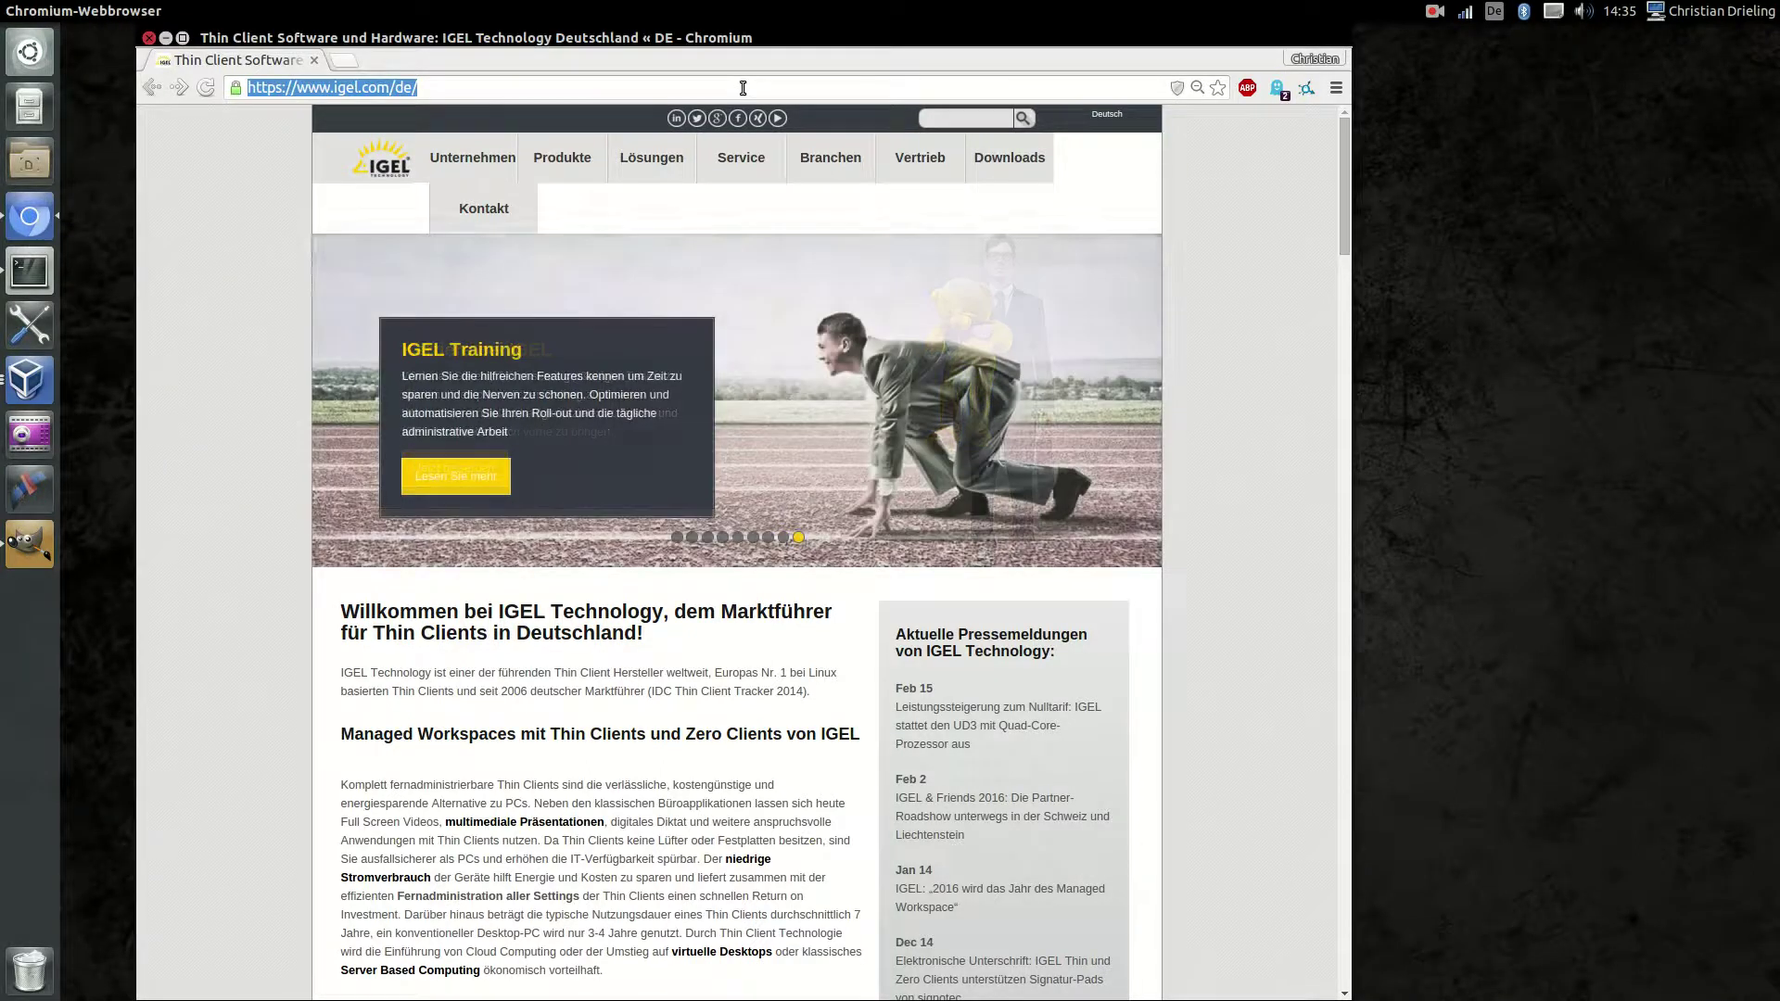
pyautogui.write('myigel.biz')
pyautogui.press('Return')
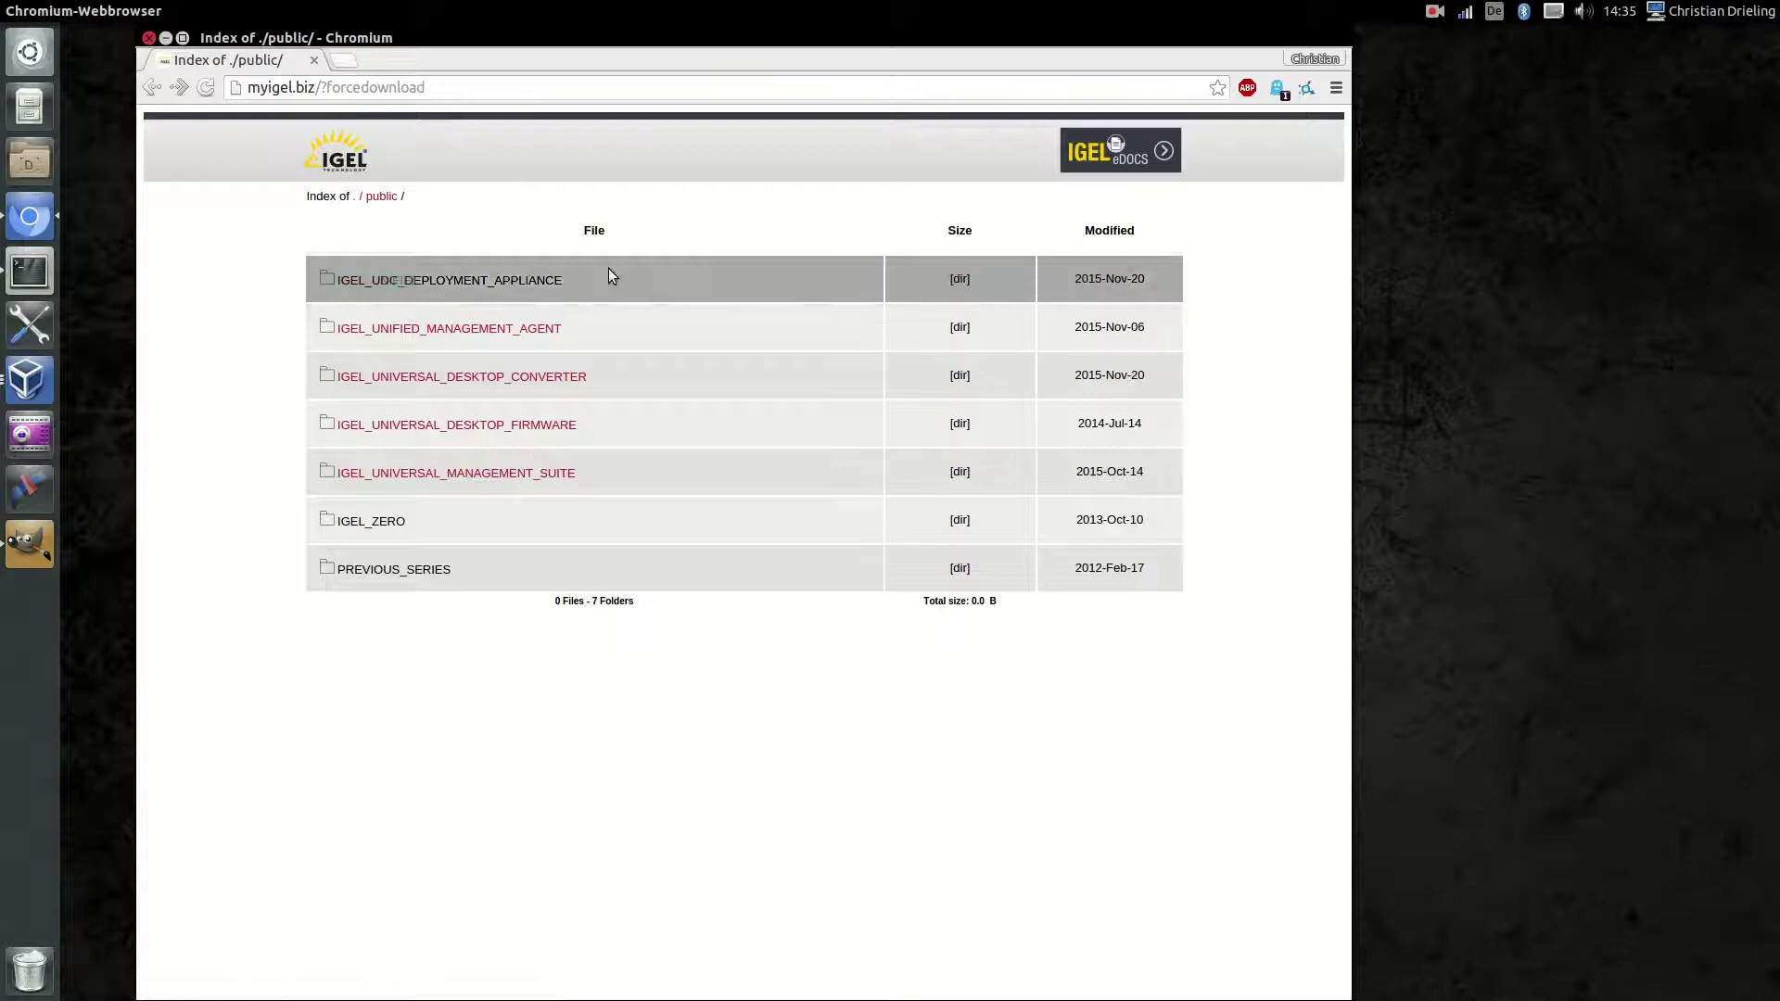
# - Download setup-igel-uma-w7_1.01.100.exe from IGEL_UNIFIED_MANAGEMENT_AGENT > W7
pyautogui.click(515, 334)
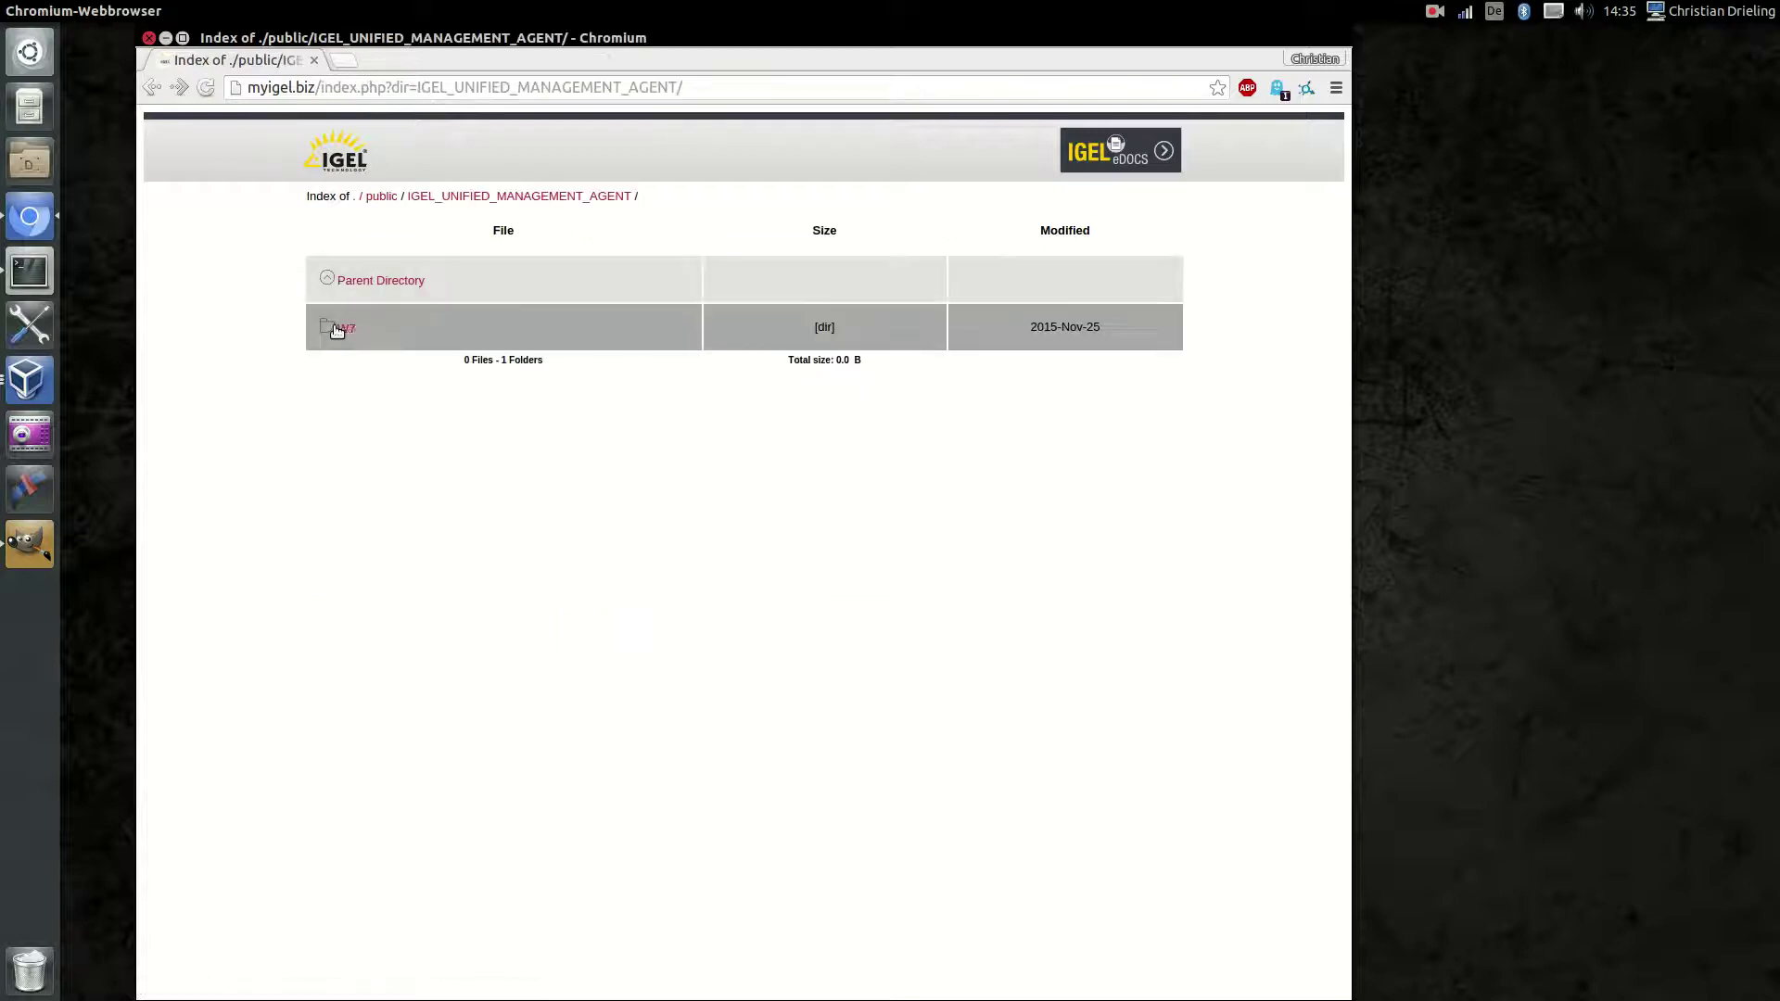
pyautogui.click(342, 329)
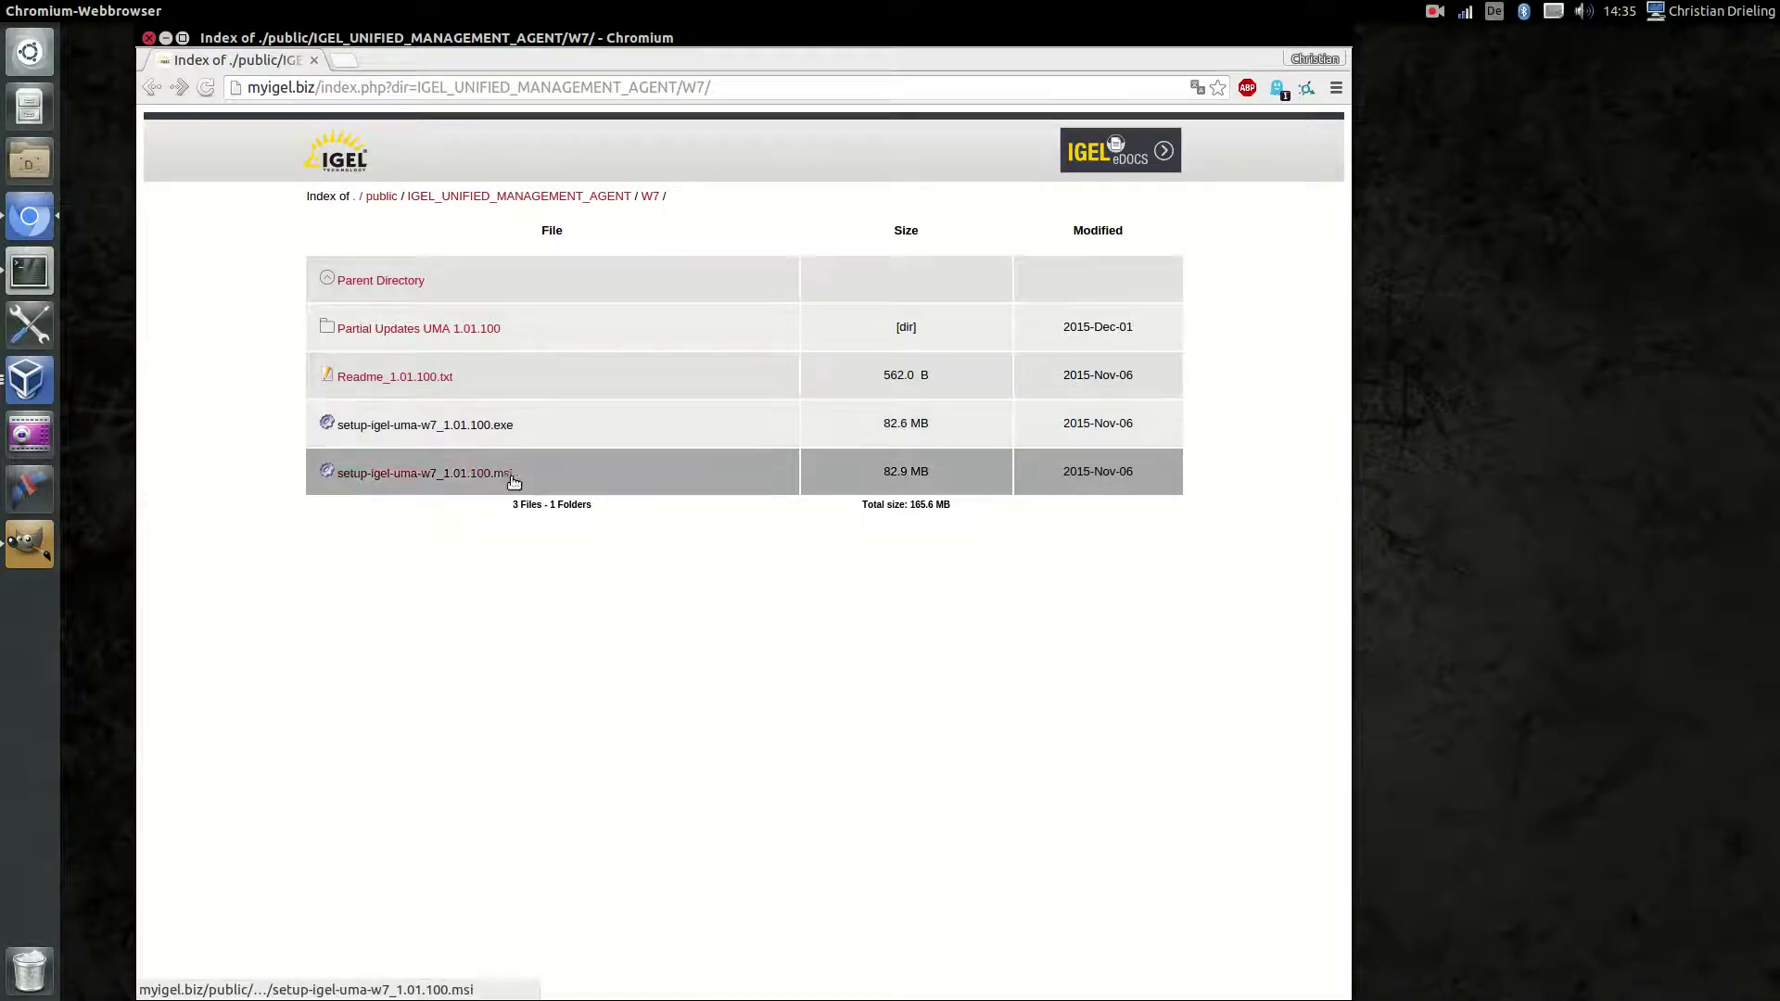
pyautogui.click(505, 425)
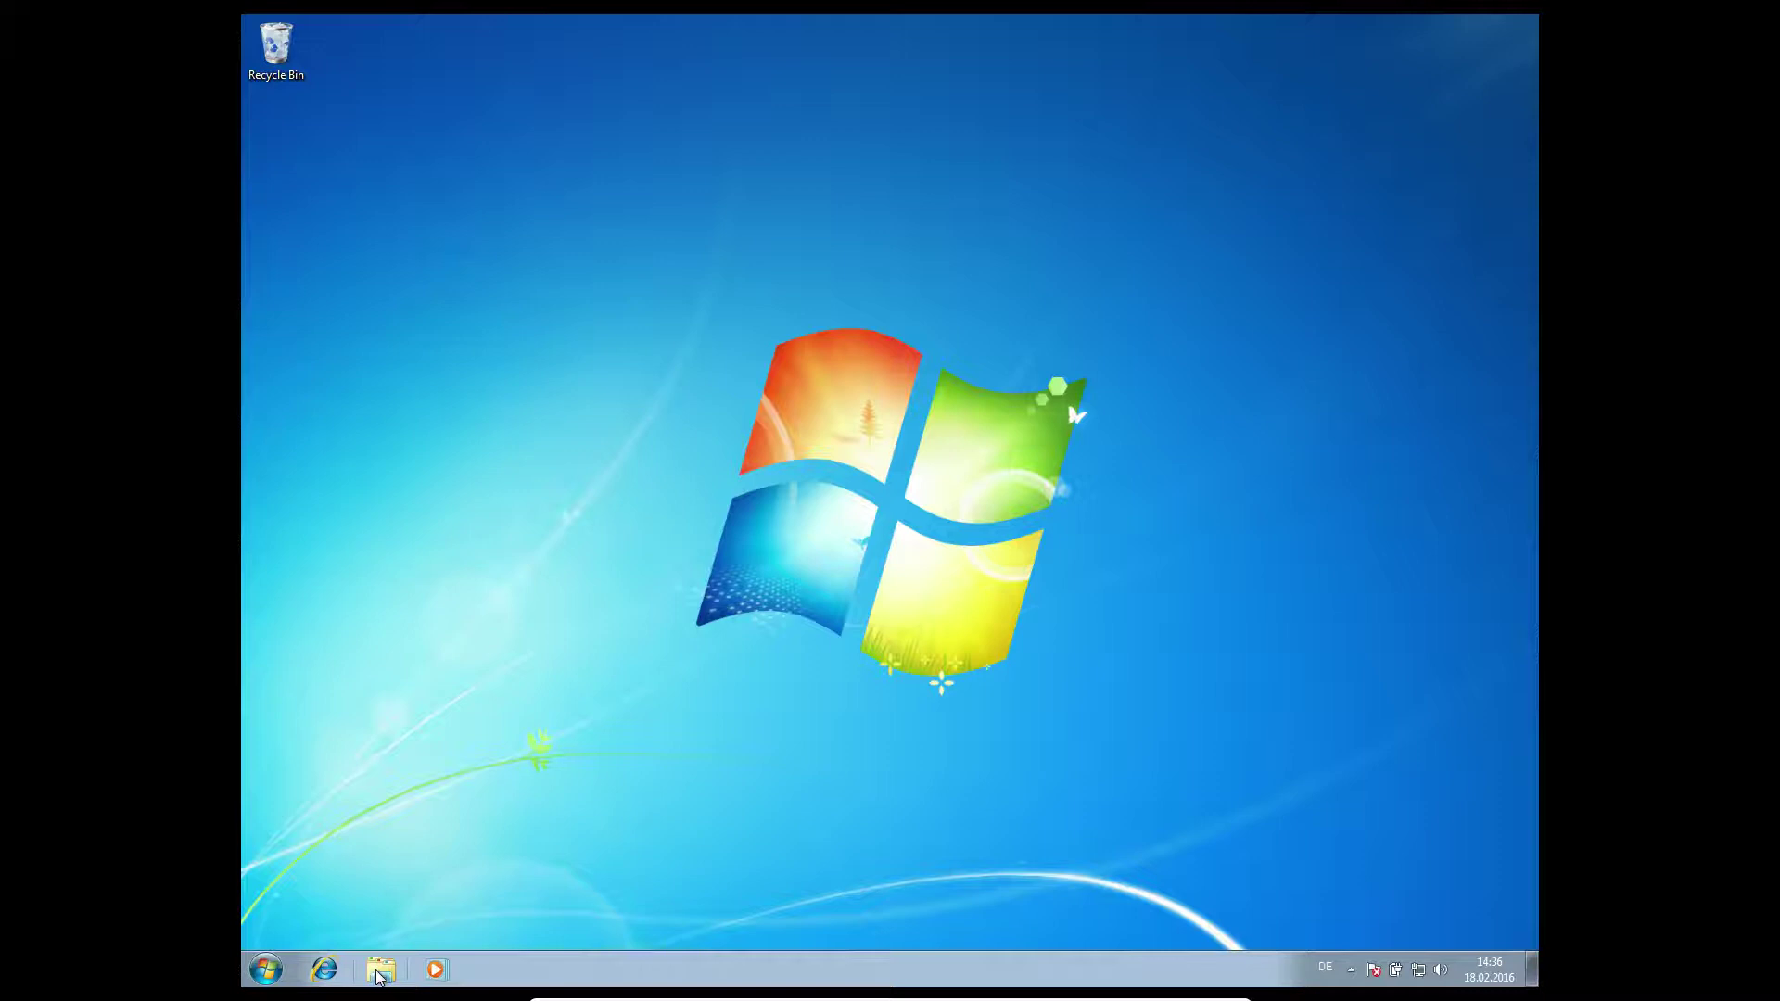
pyautogui.click(380, 969)
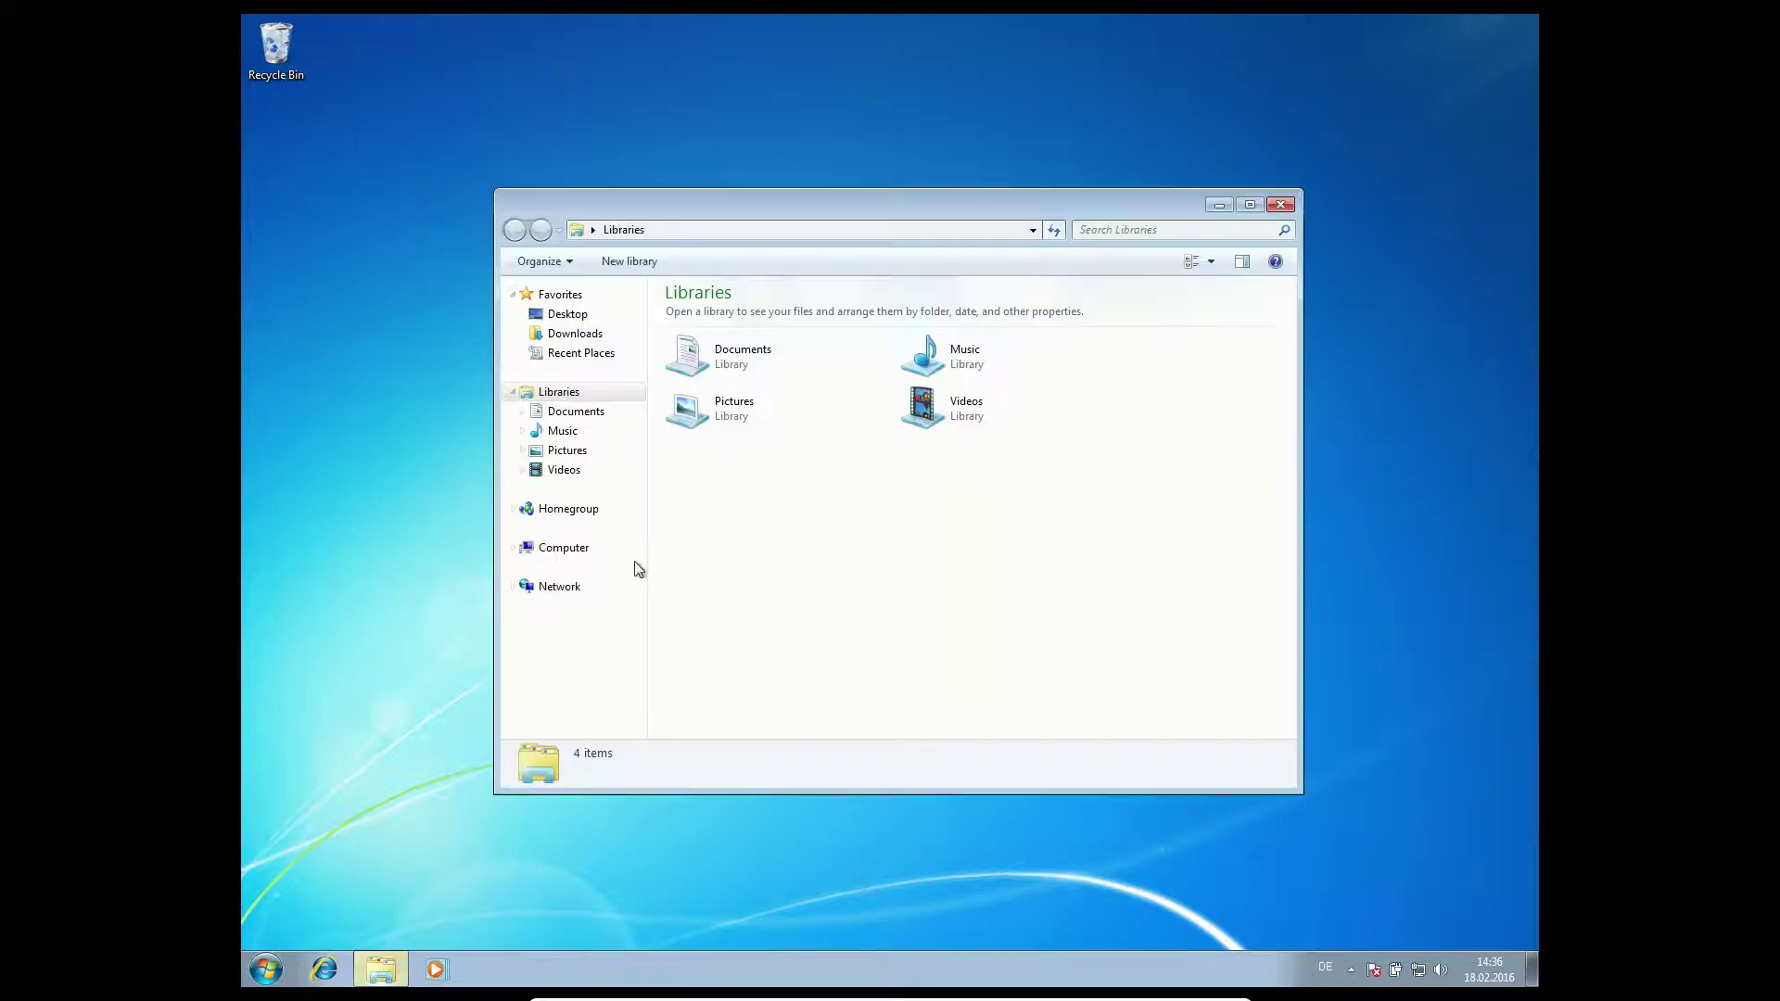
# - Launch the downloaded setup-igel-uma-w7 installer from Downloads, approving the run and UAC prompts
pyautogui.click(565, 333)
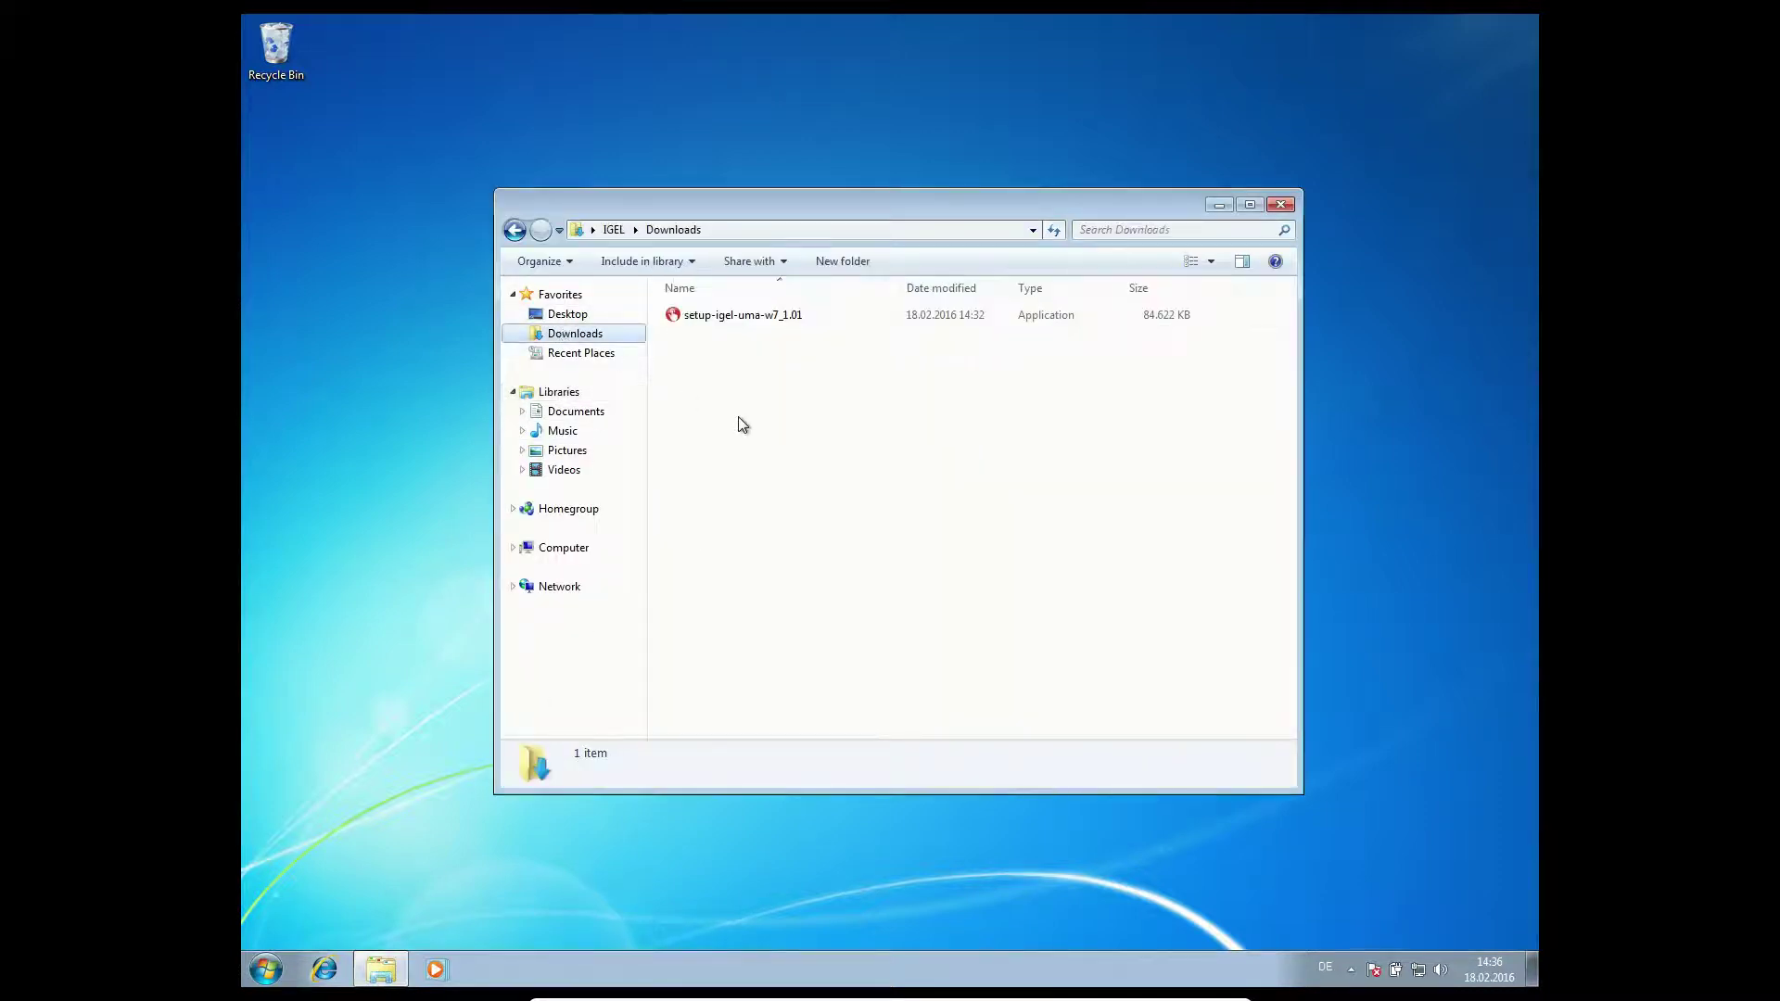
pyautogui.doubleClick(735, 315)
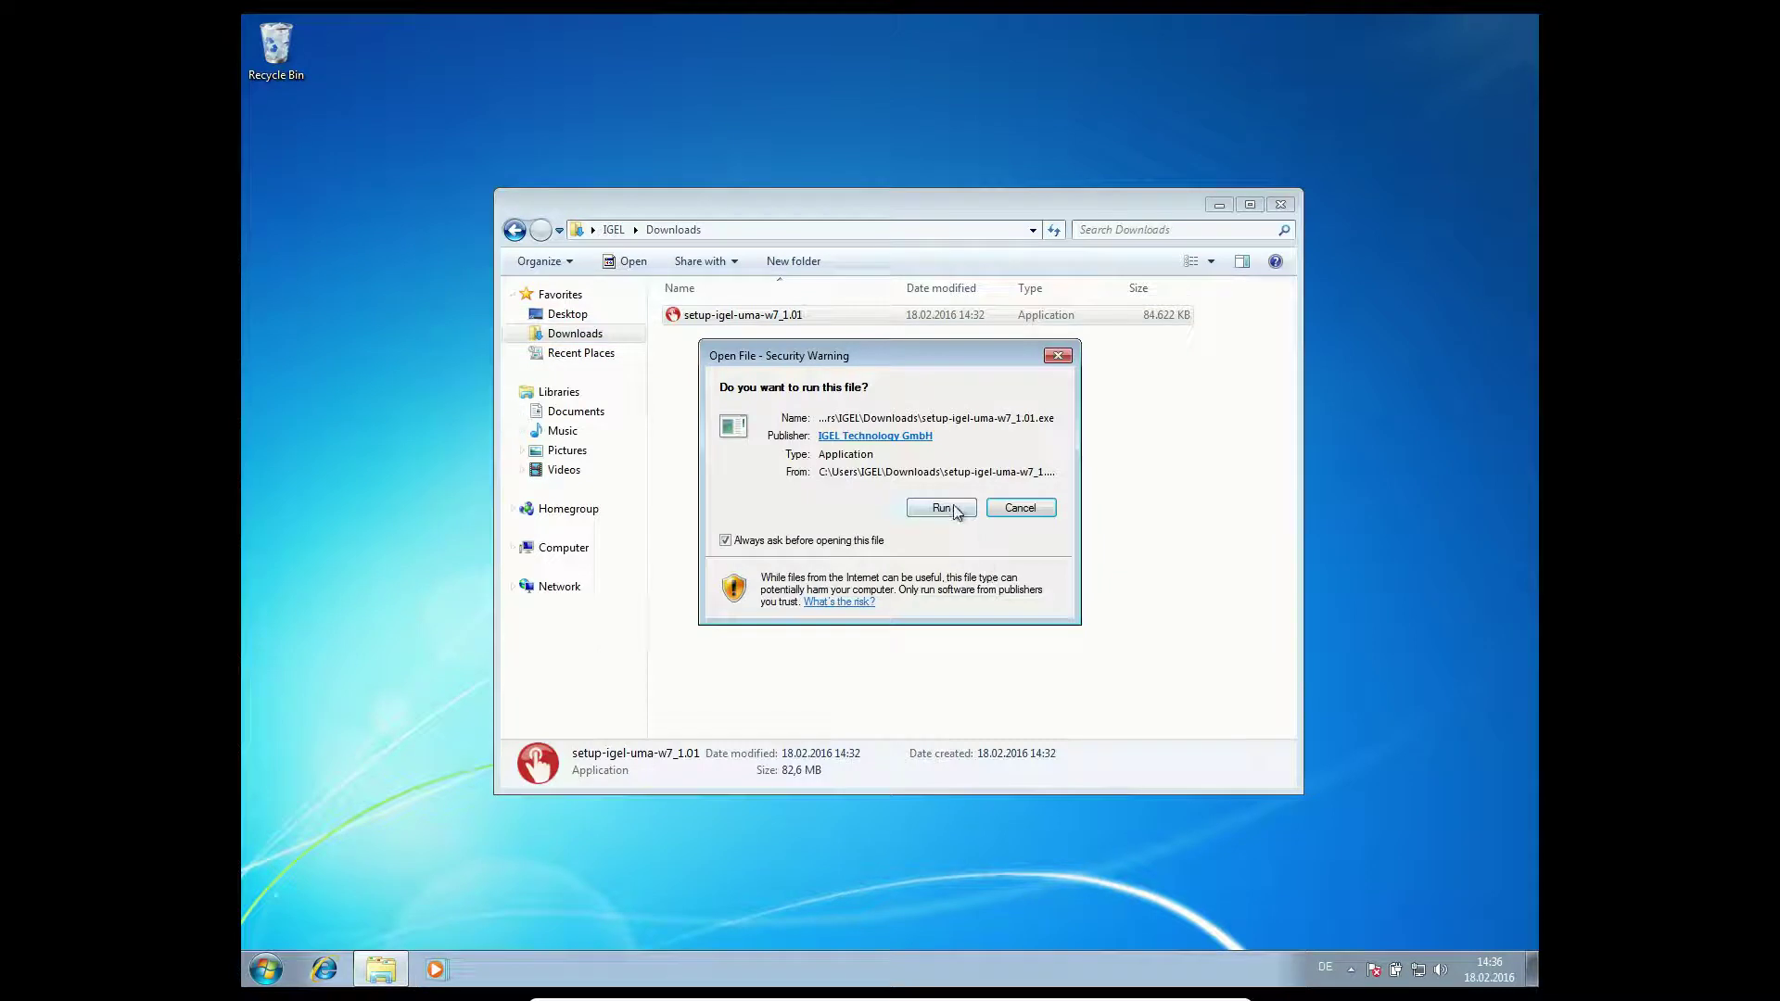
pyautogui.click(950, 510)
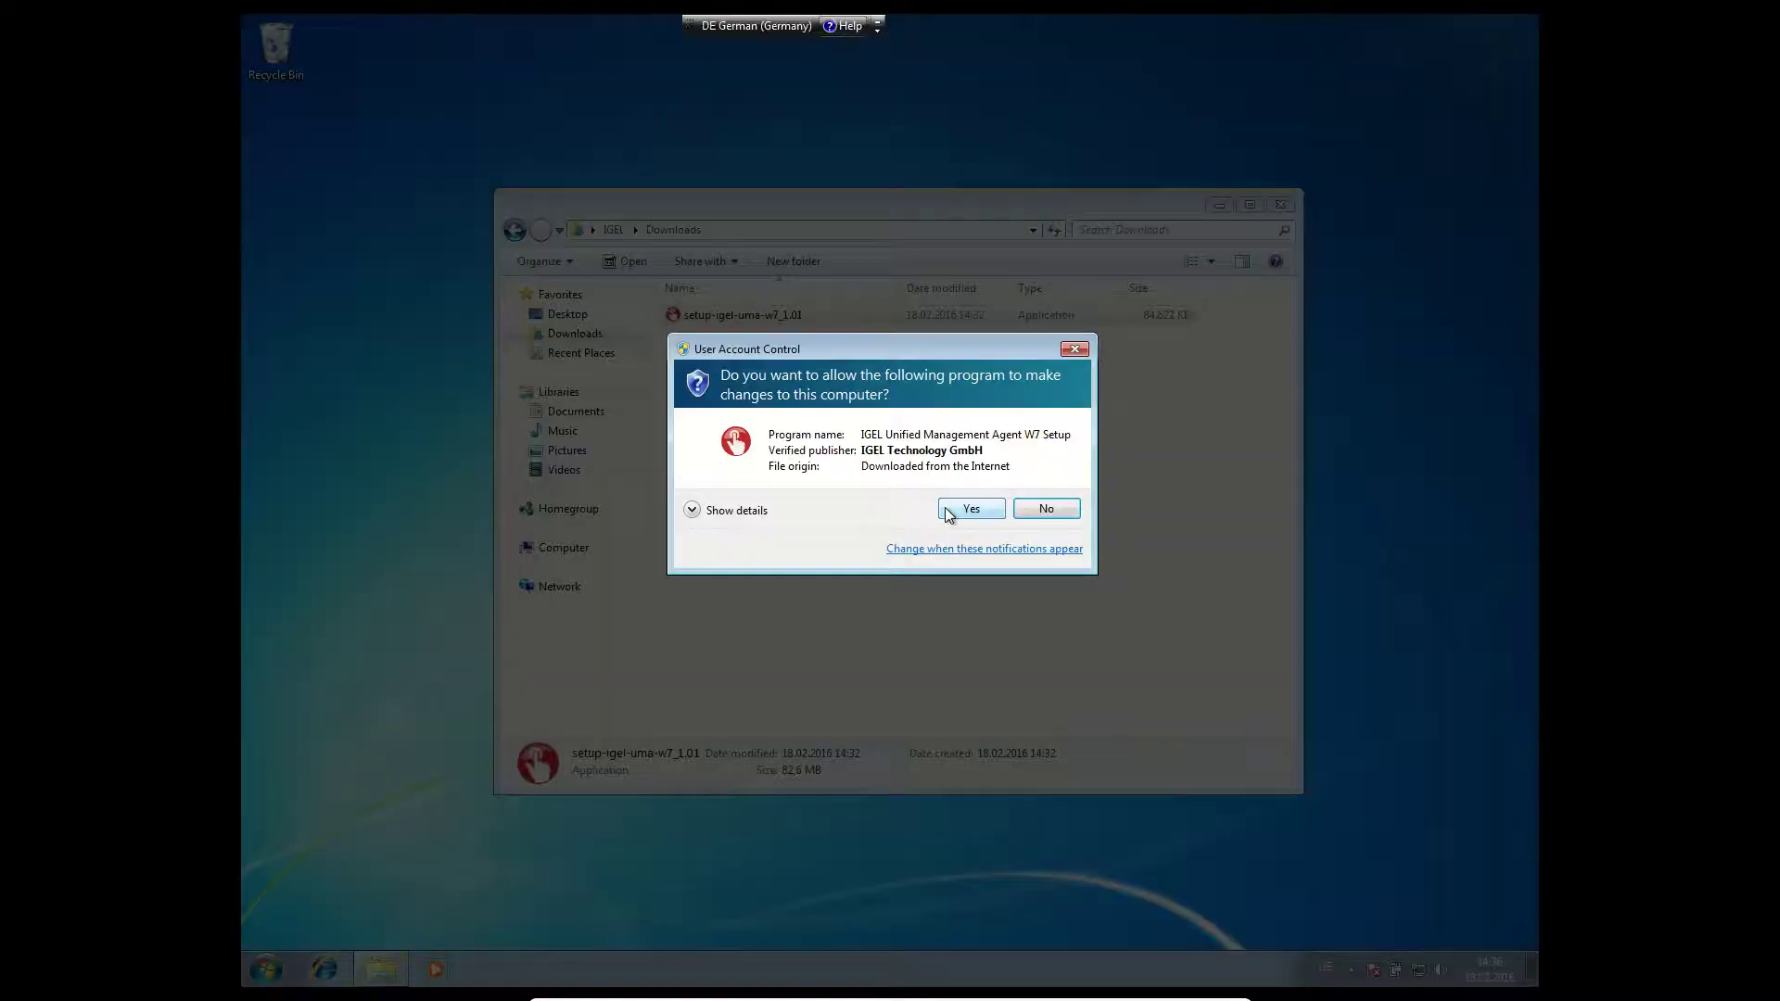
pyautogui.click(946, 509)
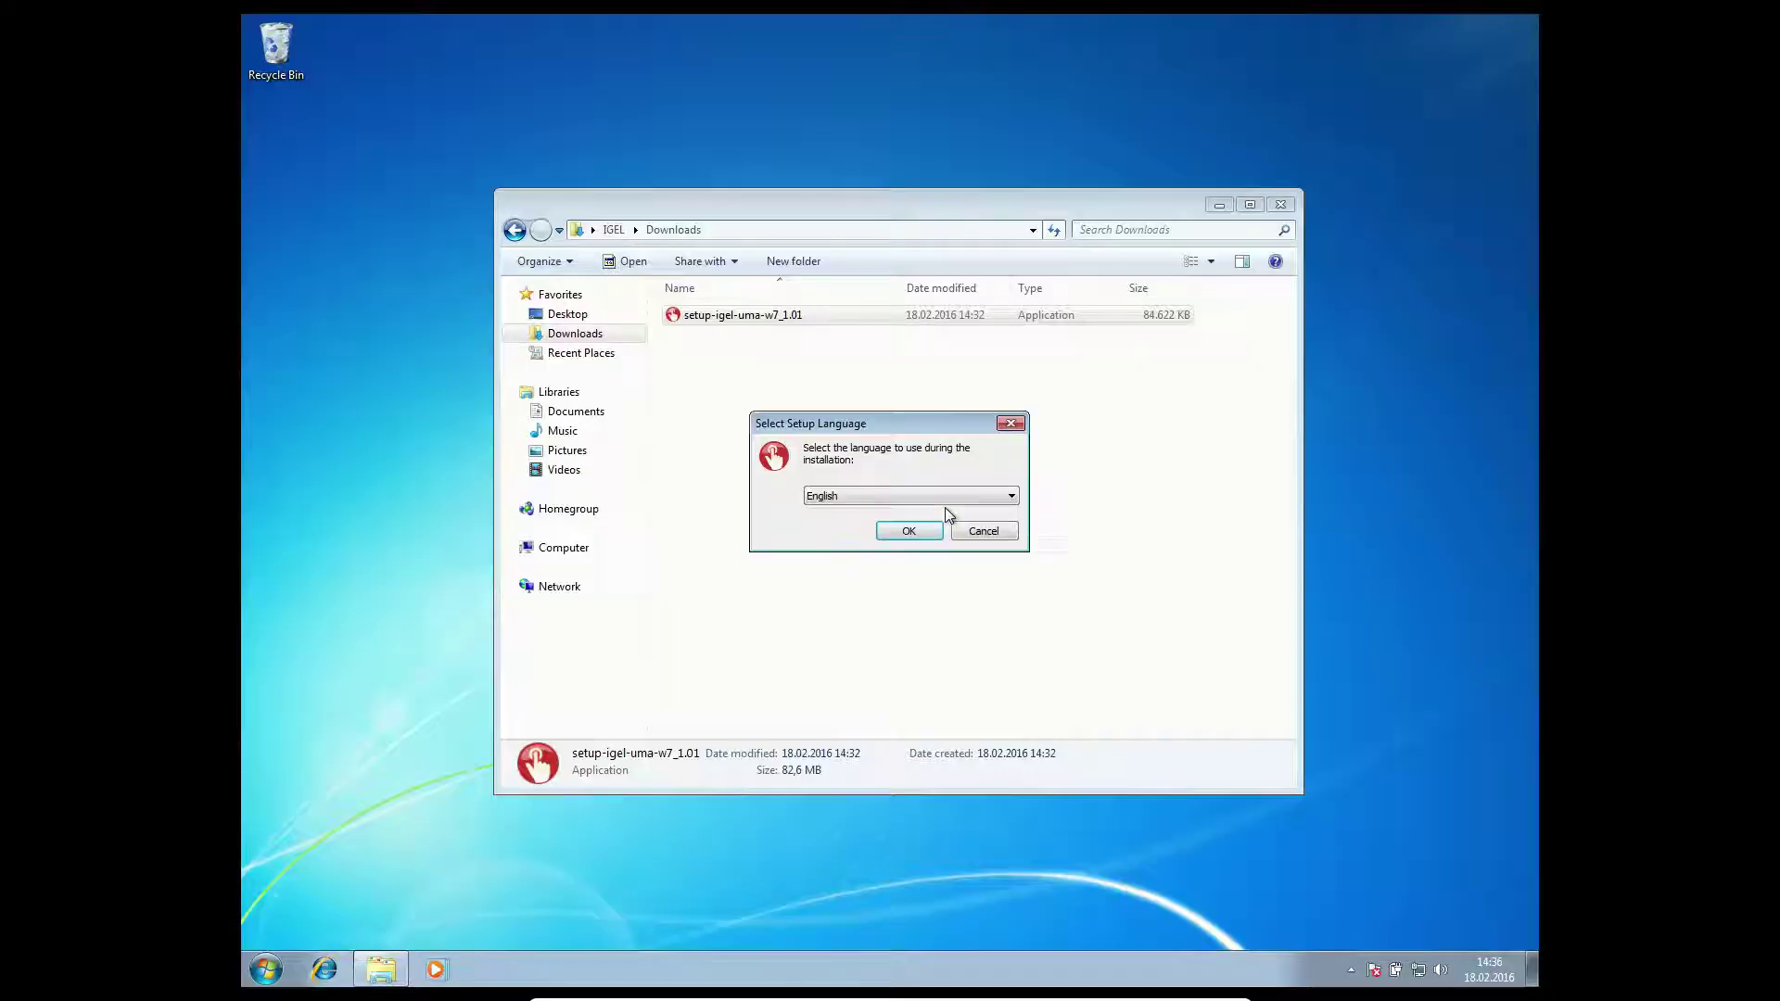
# - Choose English as the setup language to start the wizard
pyautogui.click(893, 493)
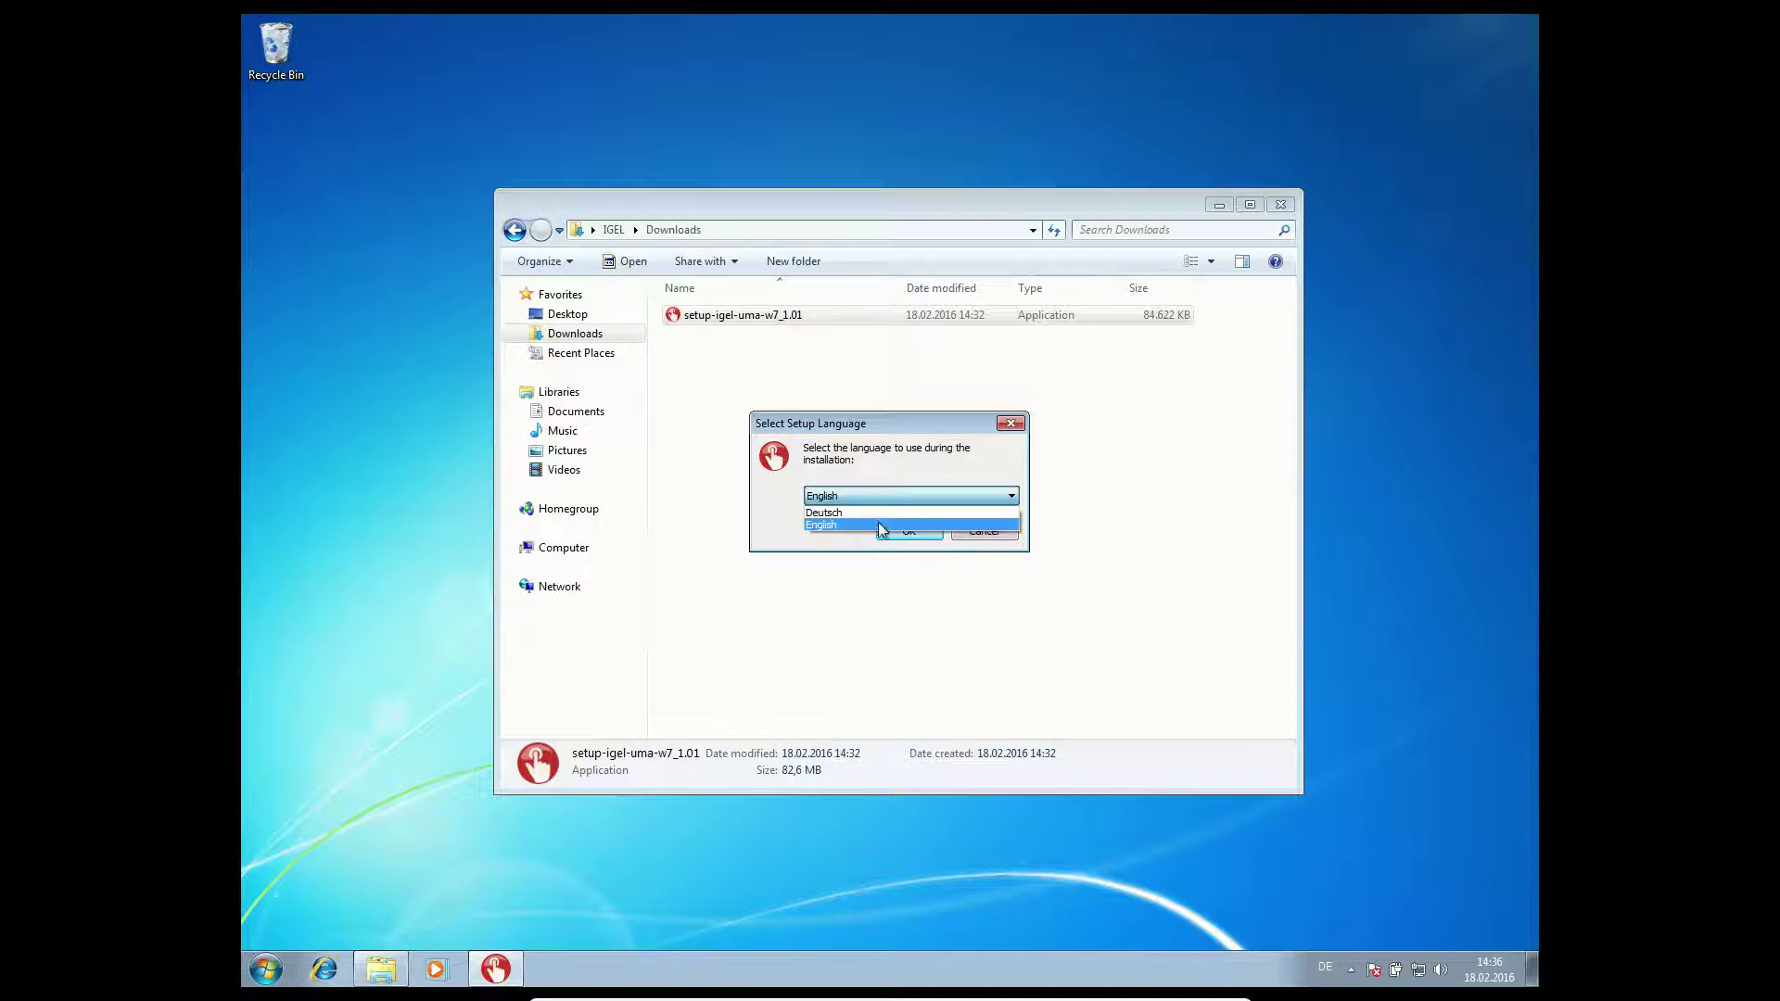
pyautogui.click(877, 525)
pyautogui.click(923, 534)
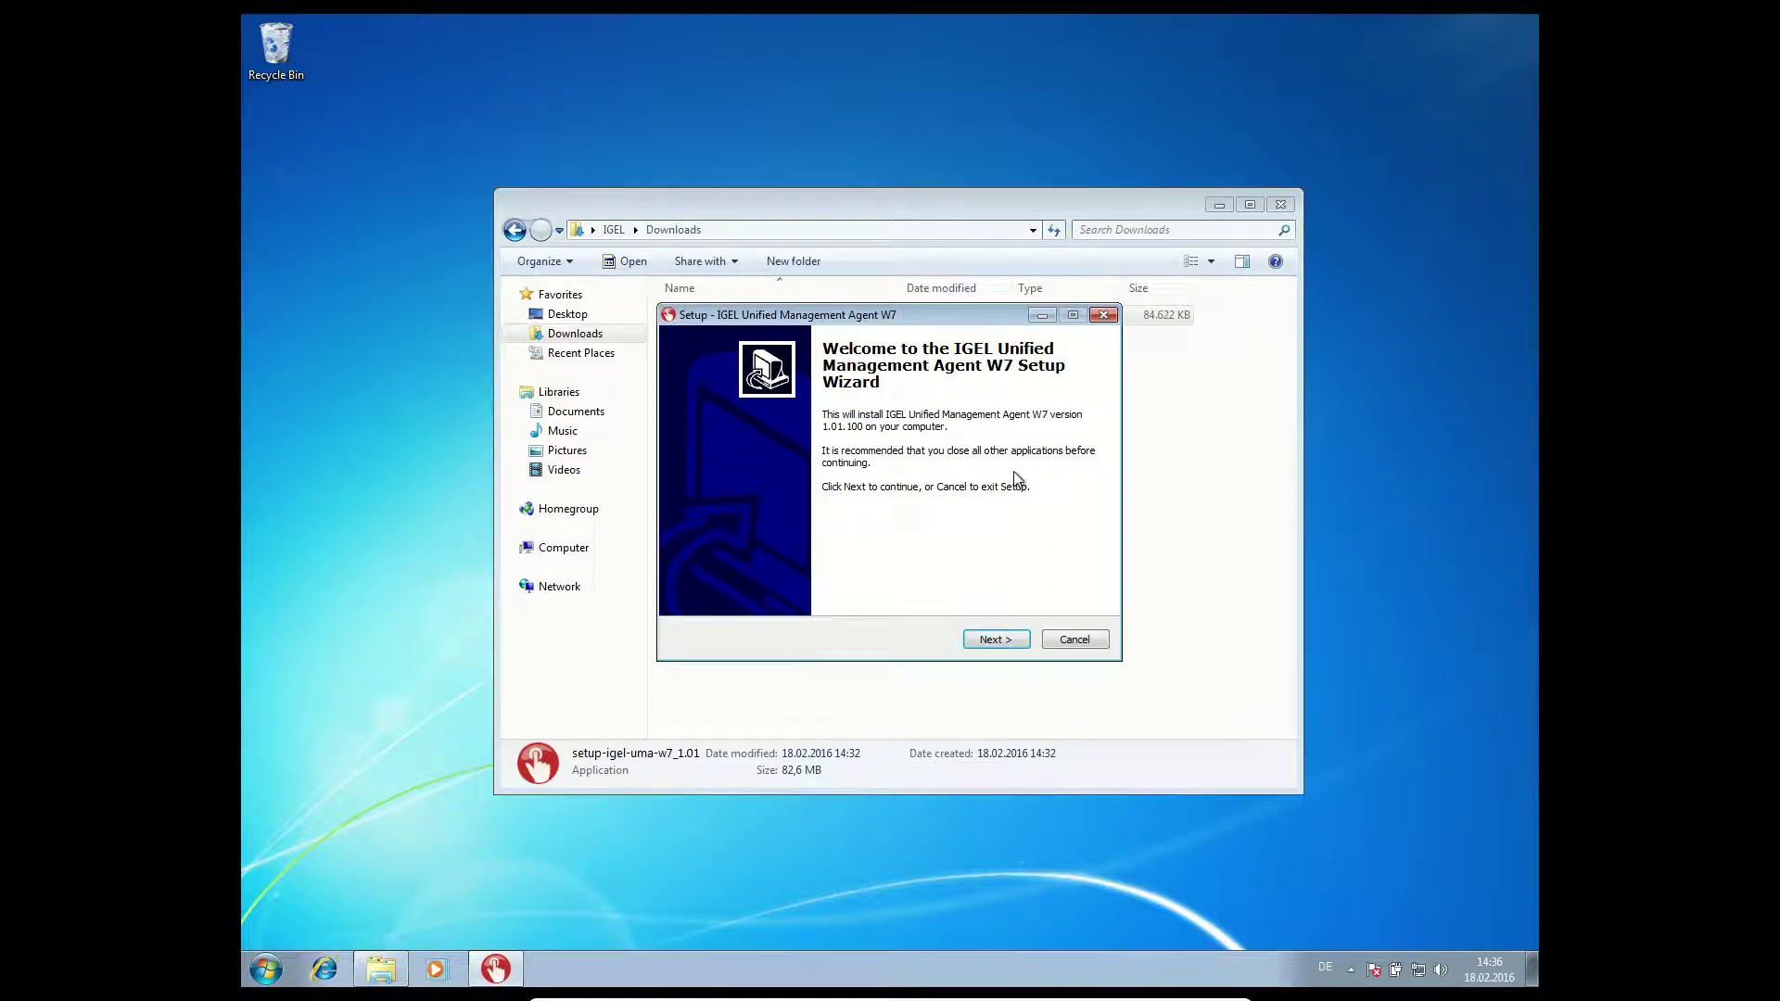
# - Accept the license and install into C:\Program Files (x86)\IGEL\UMA with Local Setup
pyautogui.click(999, 639)
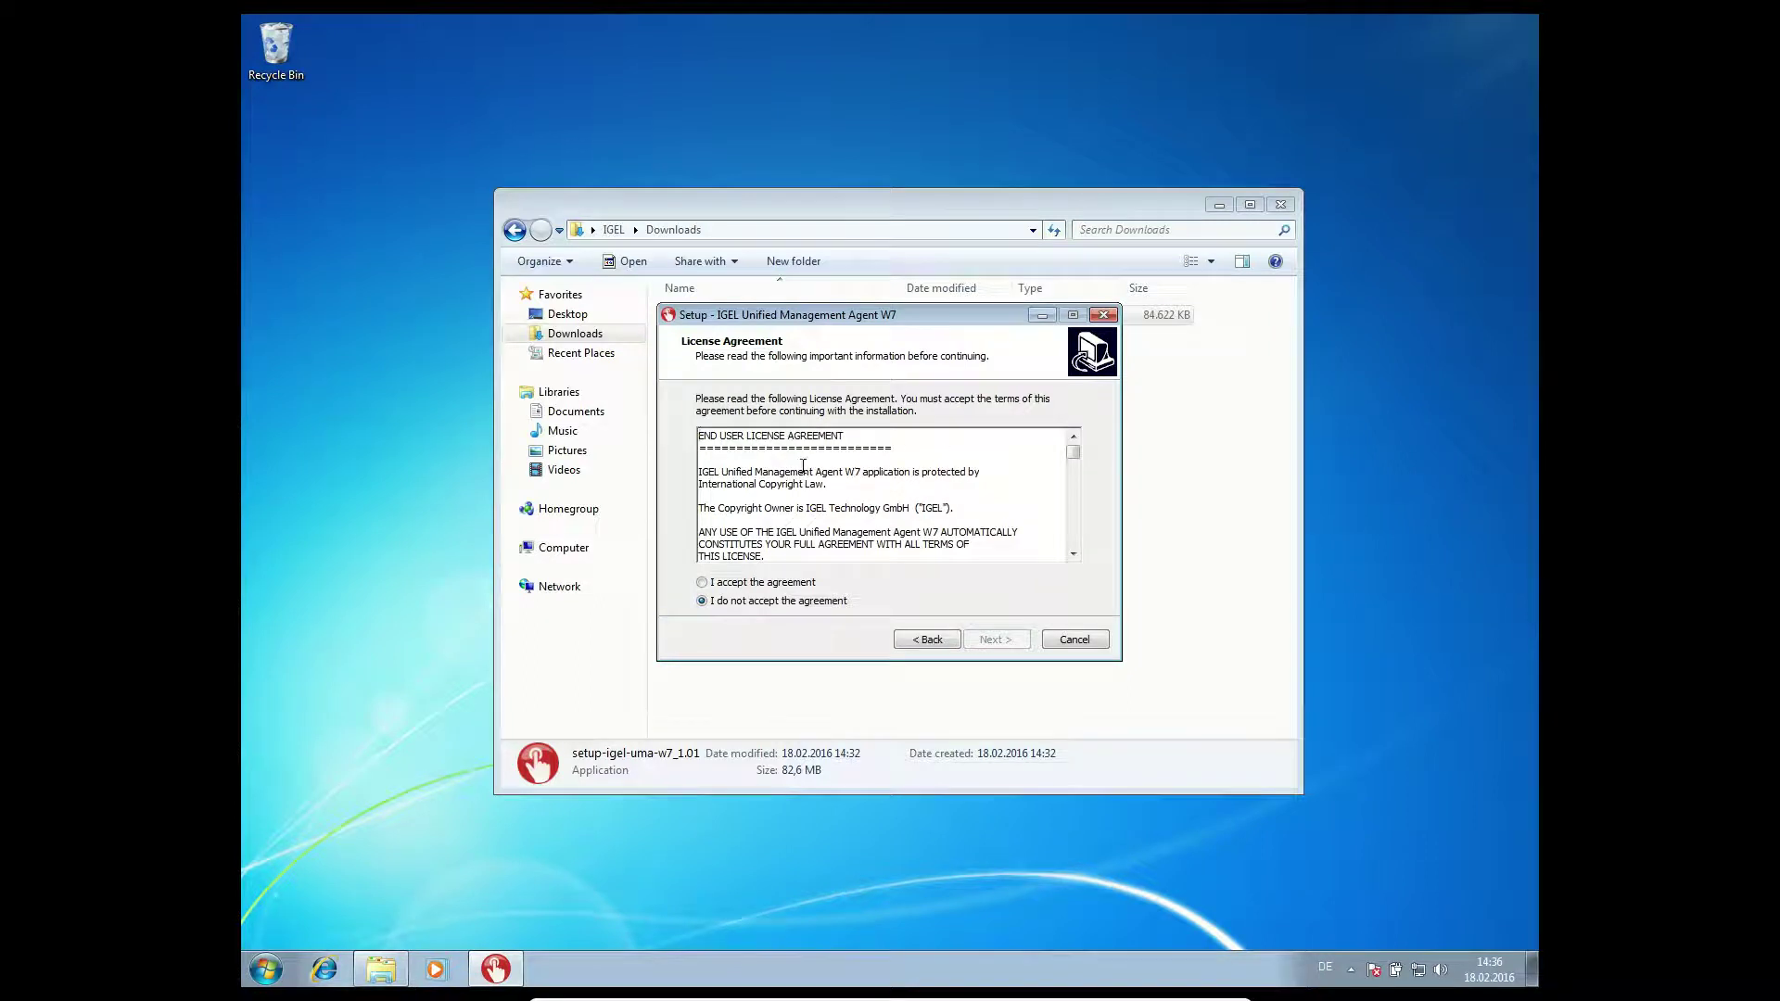
pyautogui.click(795, 584)
pyautogui.click(1011, 639)
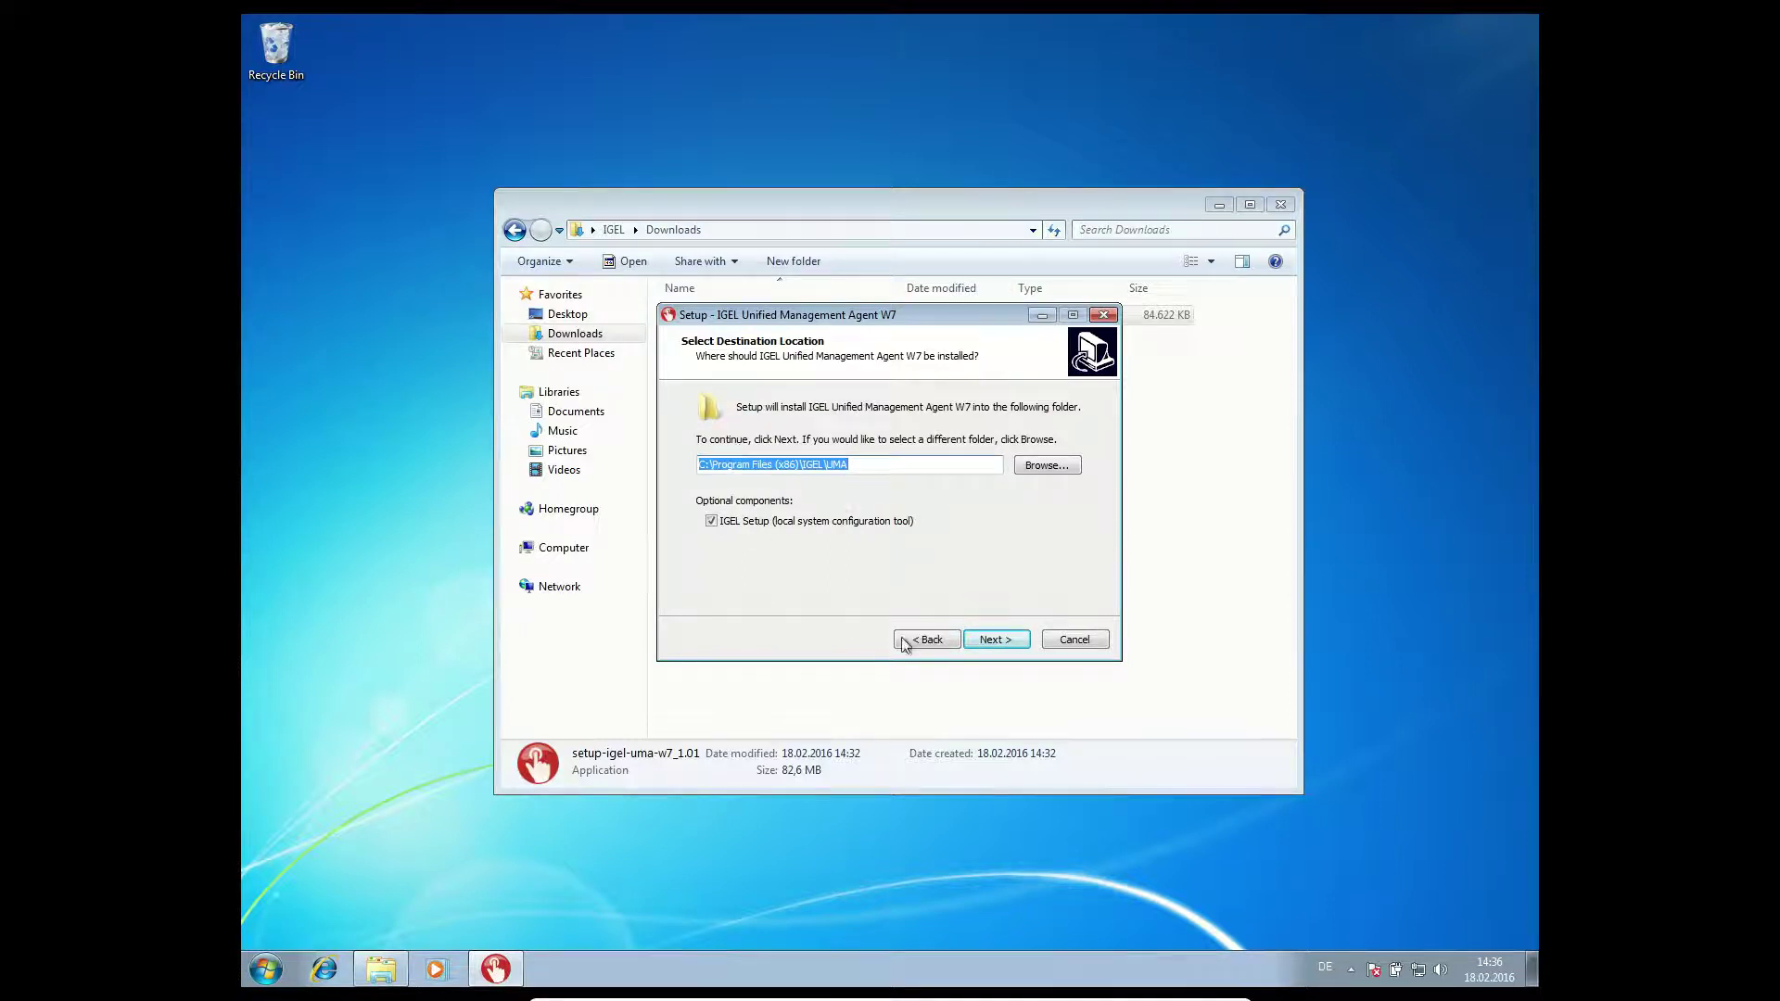
pyautogui.click(1014, 646)
pyautogui.click(955, 577)
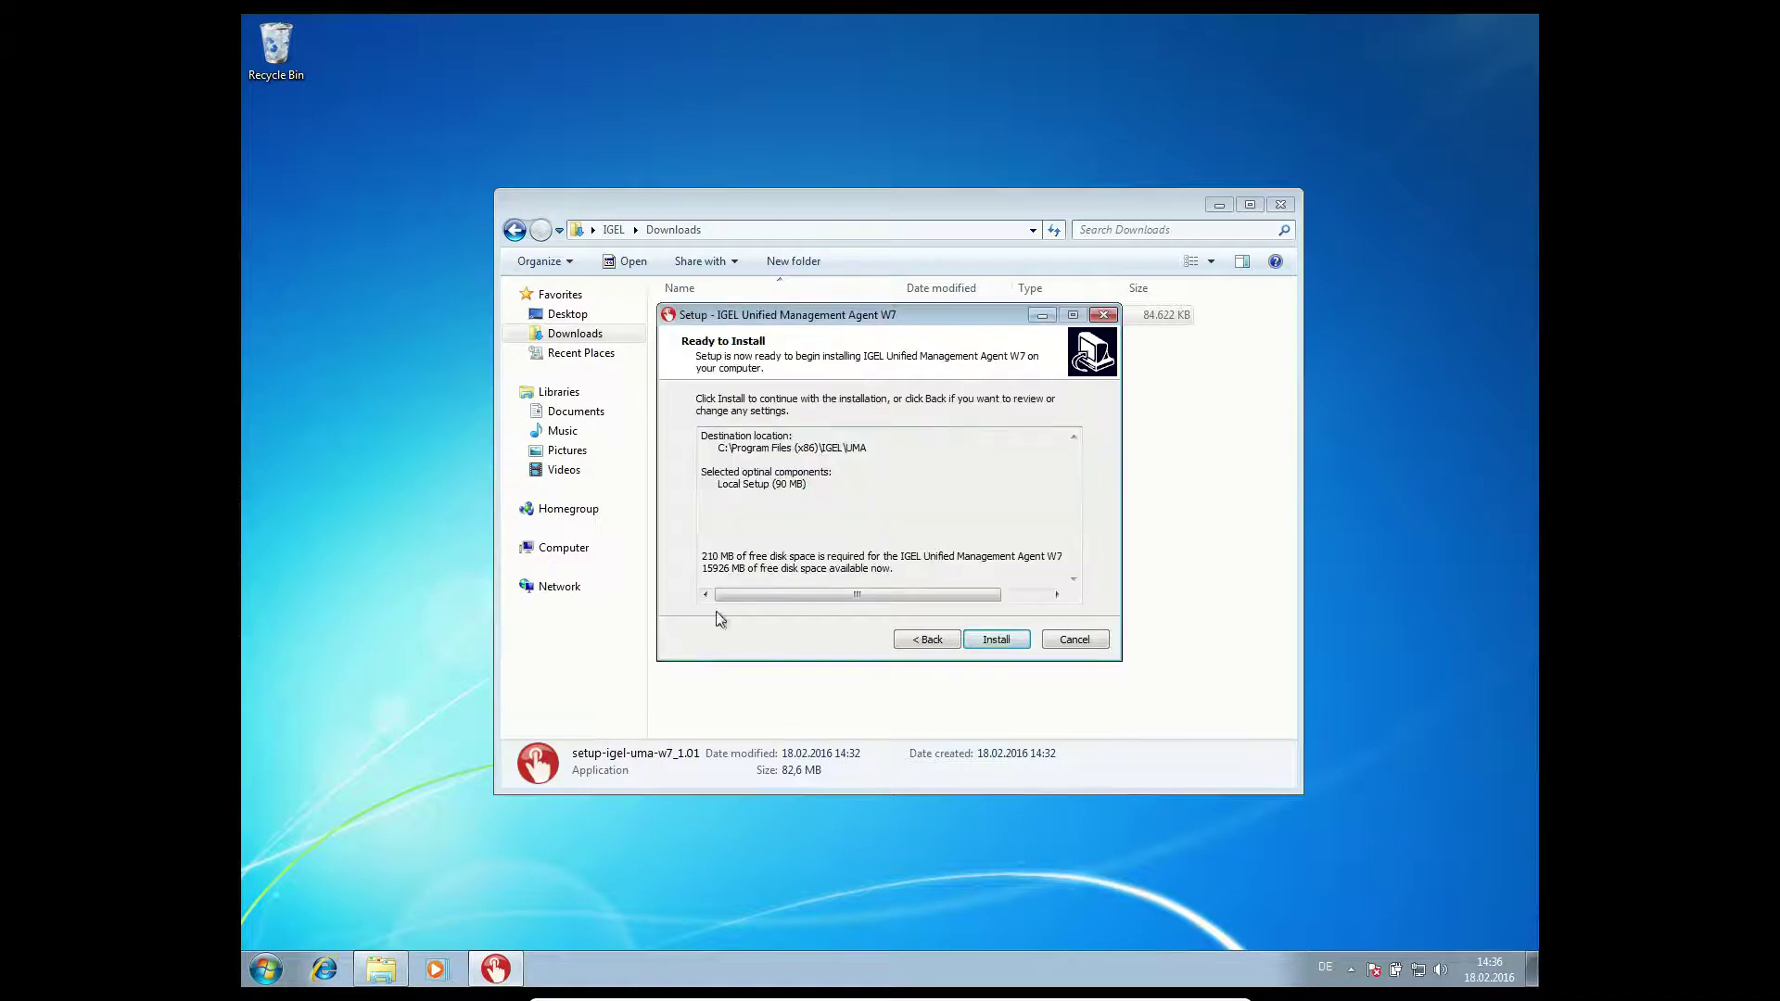
pyautogui.click(999, 640)
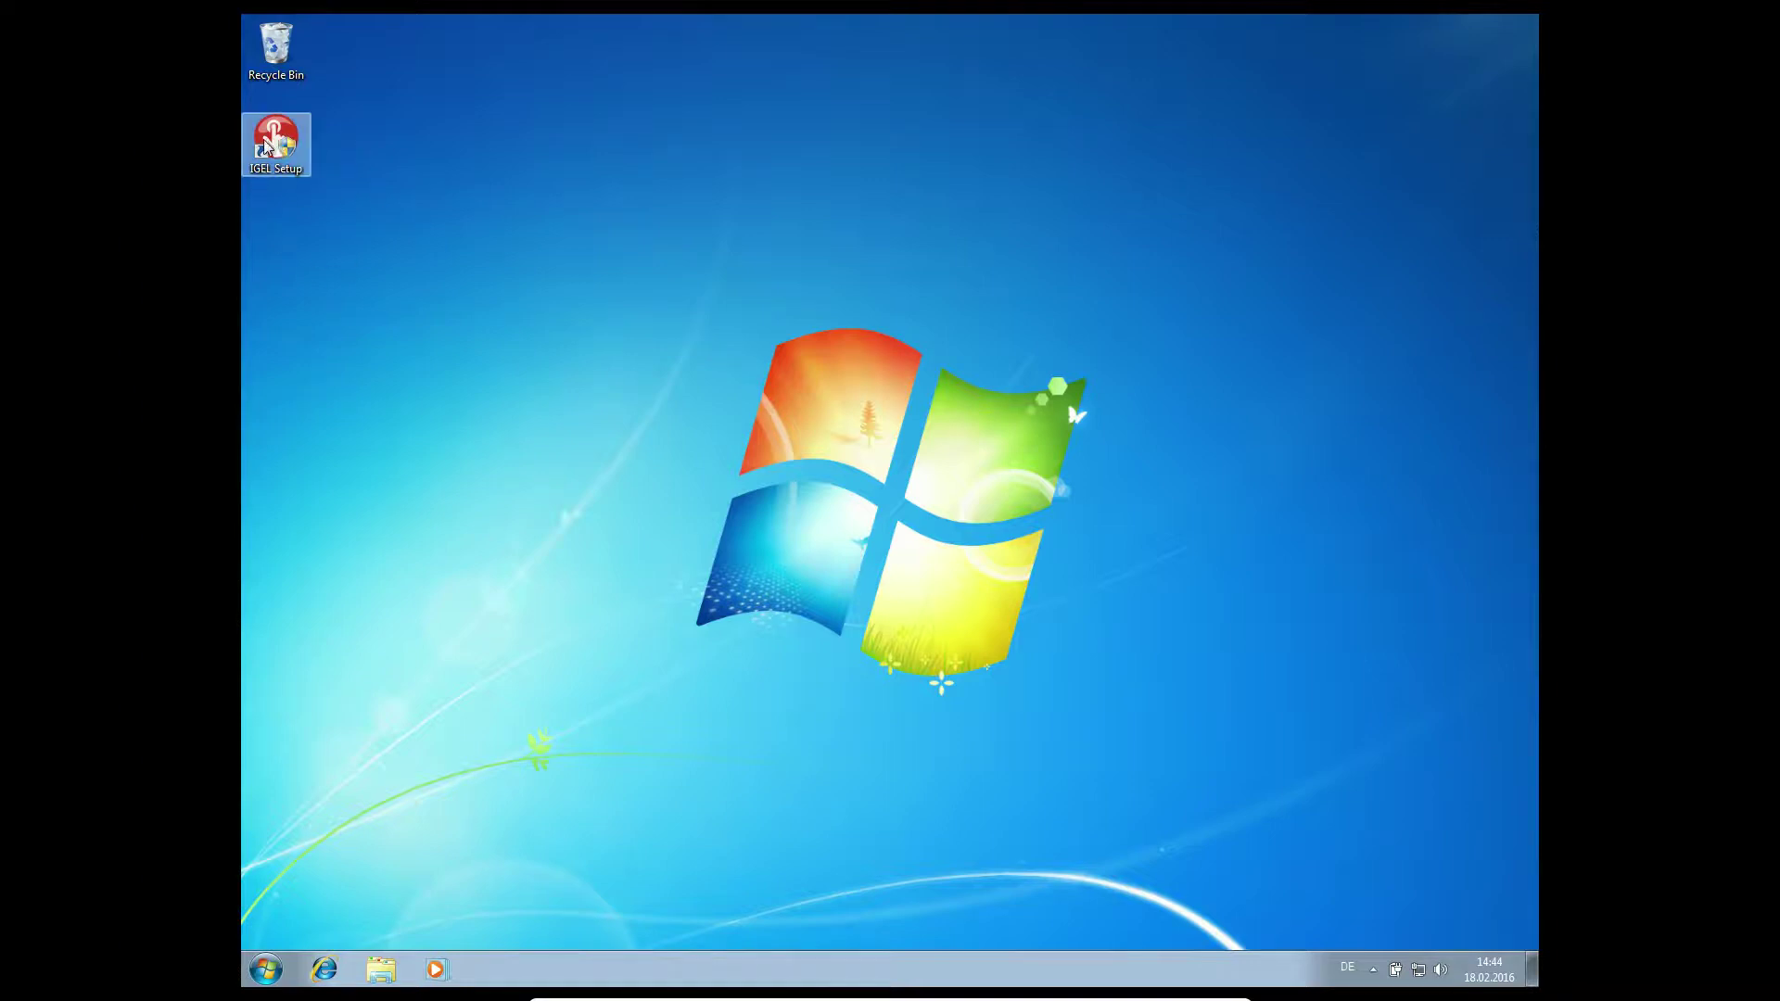
# - Launch IGEL Setup past the 'No valid license available!' warning, then close it without saving
pyautogui.doubleClick(295, 148)
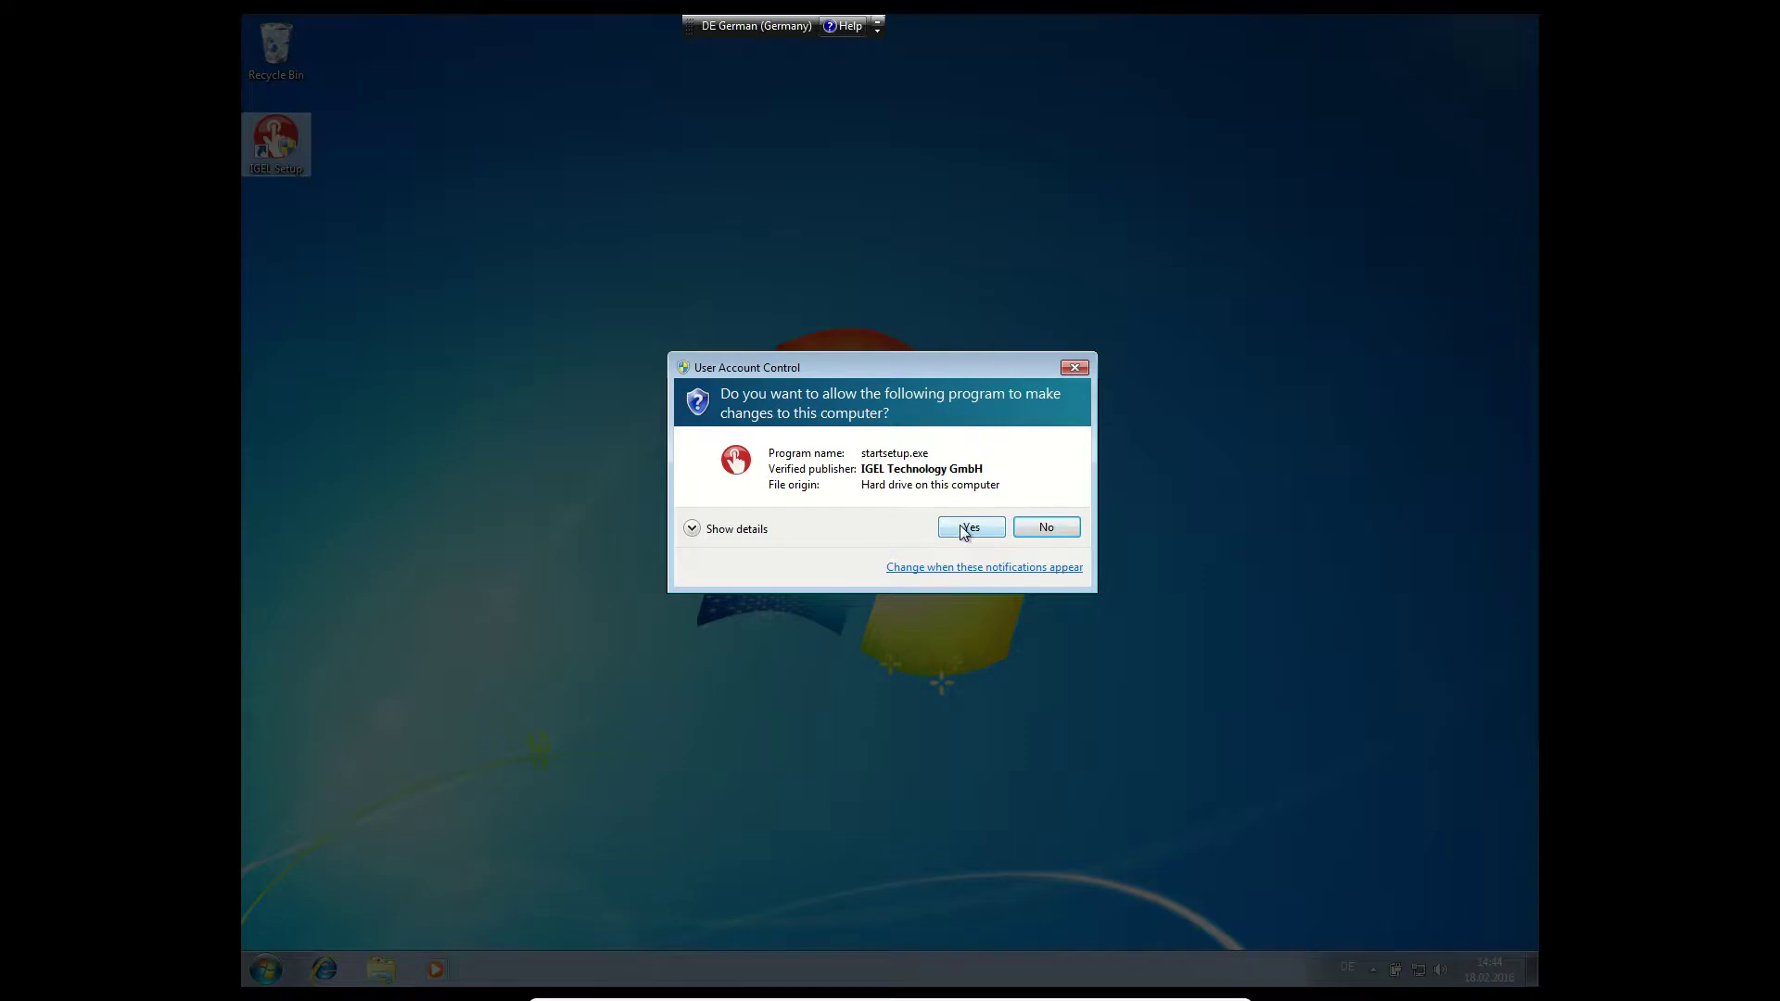
pyautogui.click(965, 530)
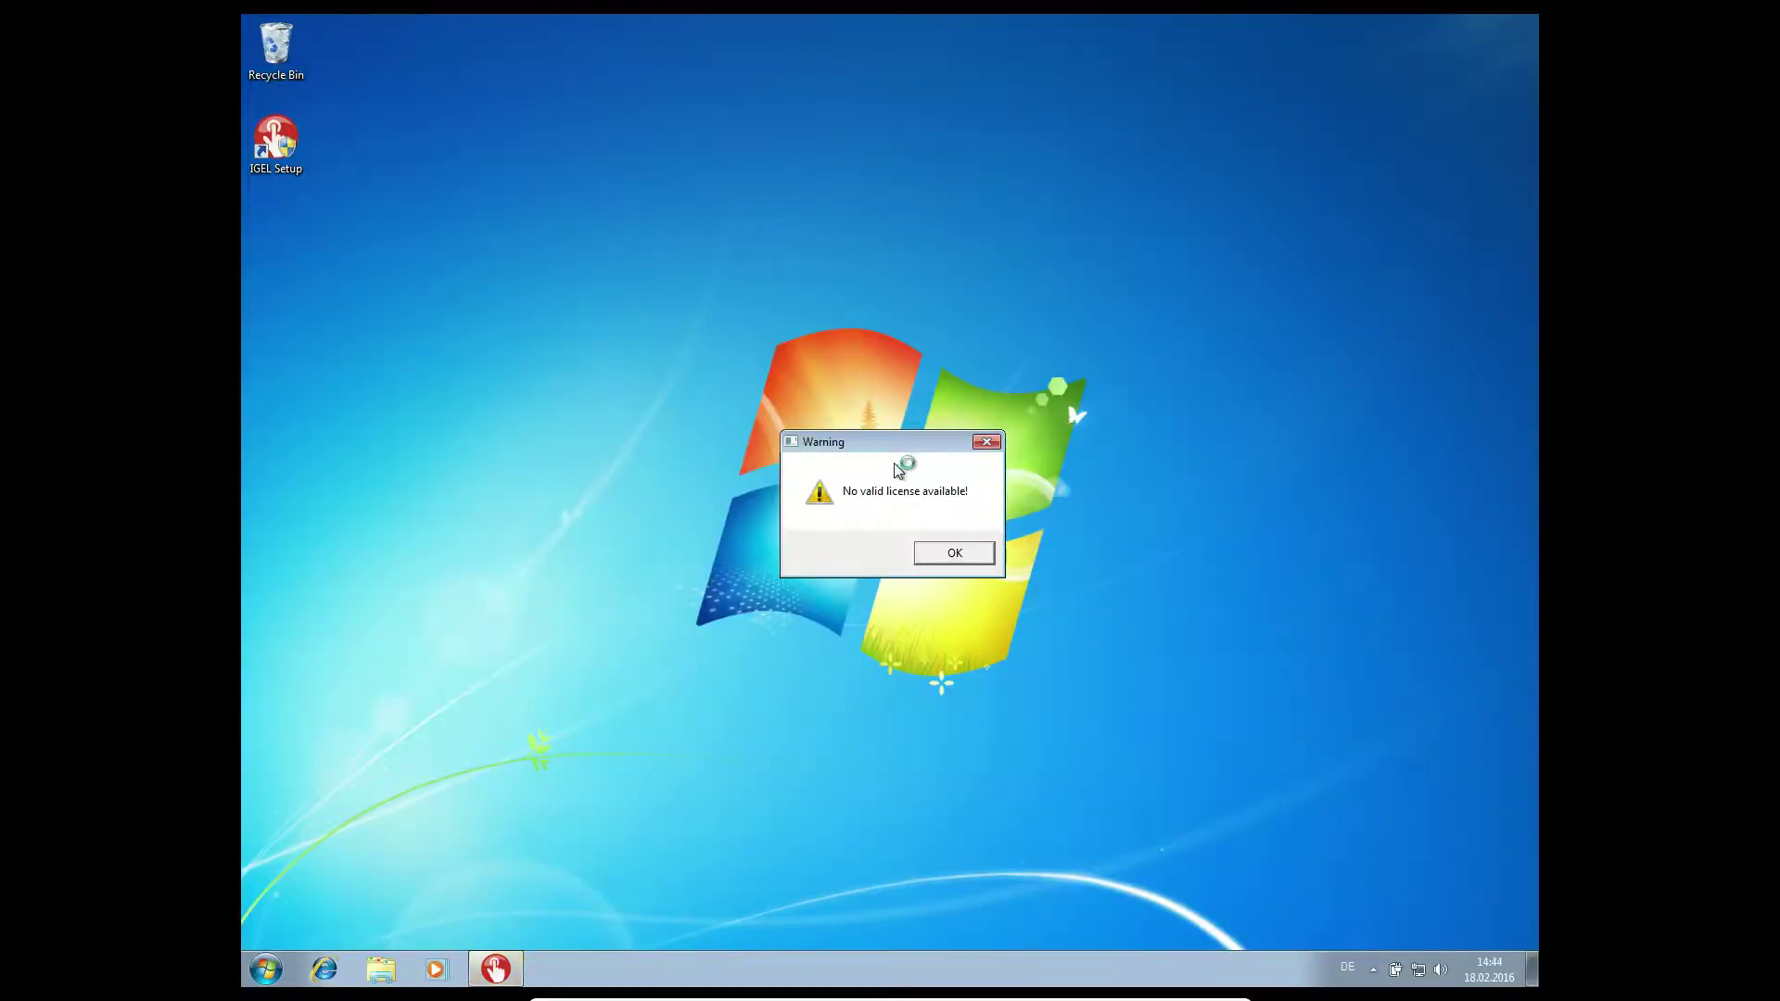
pyautogui.click(955, 554)
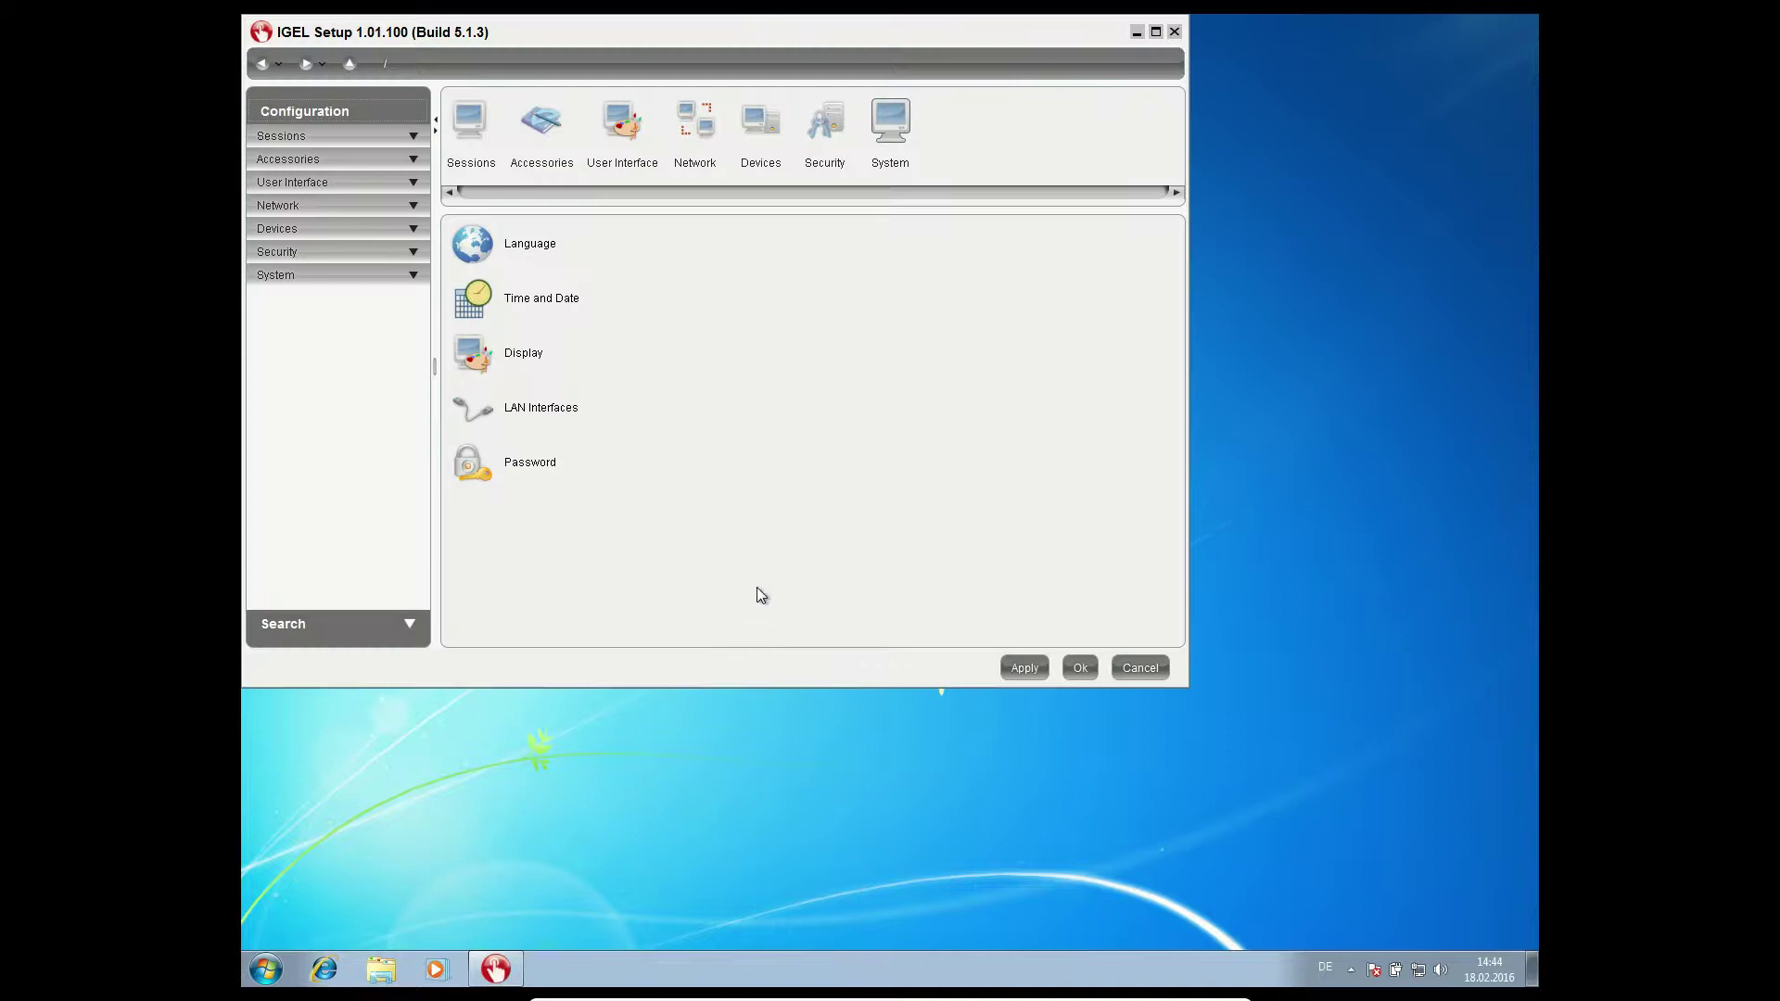
pyautogui.click(1141, 666)
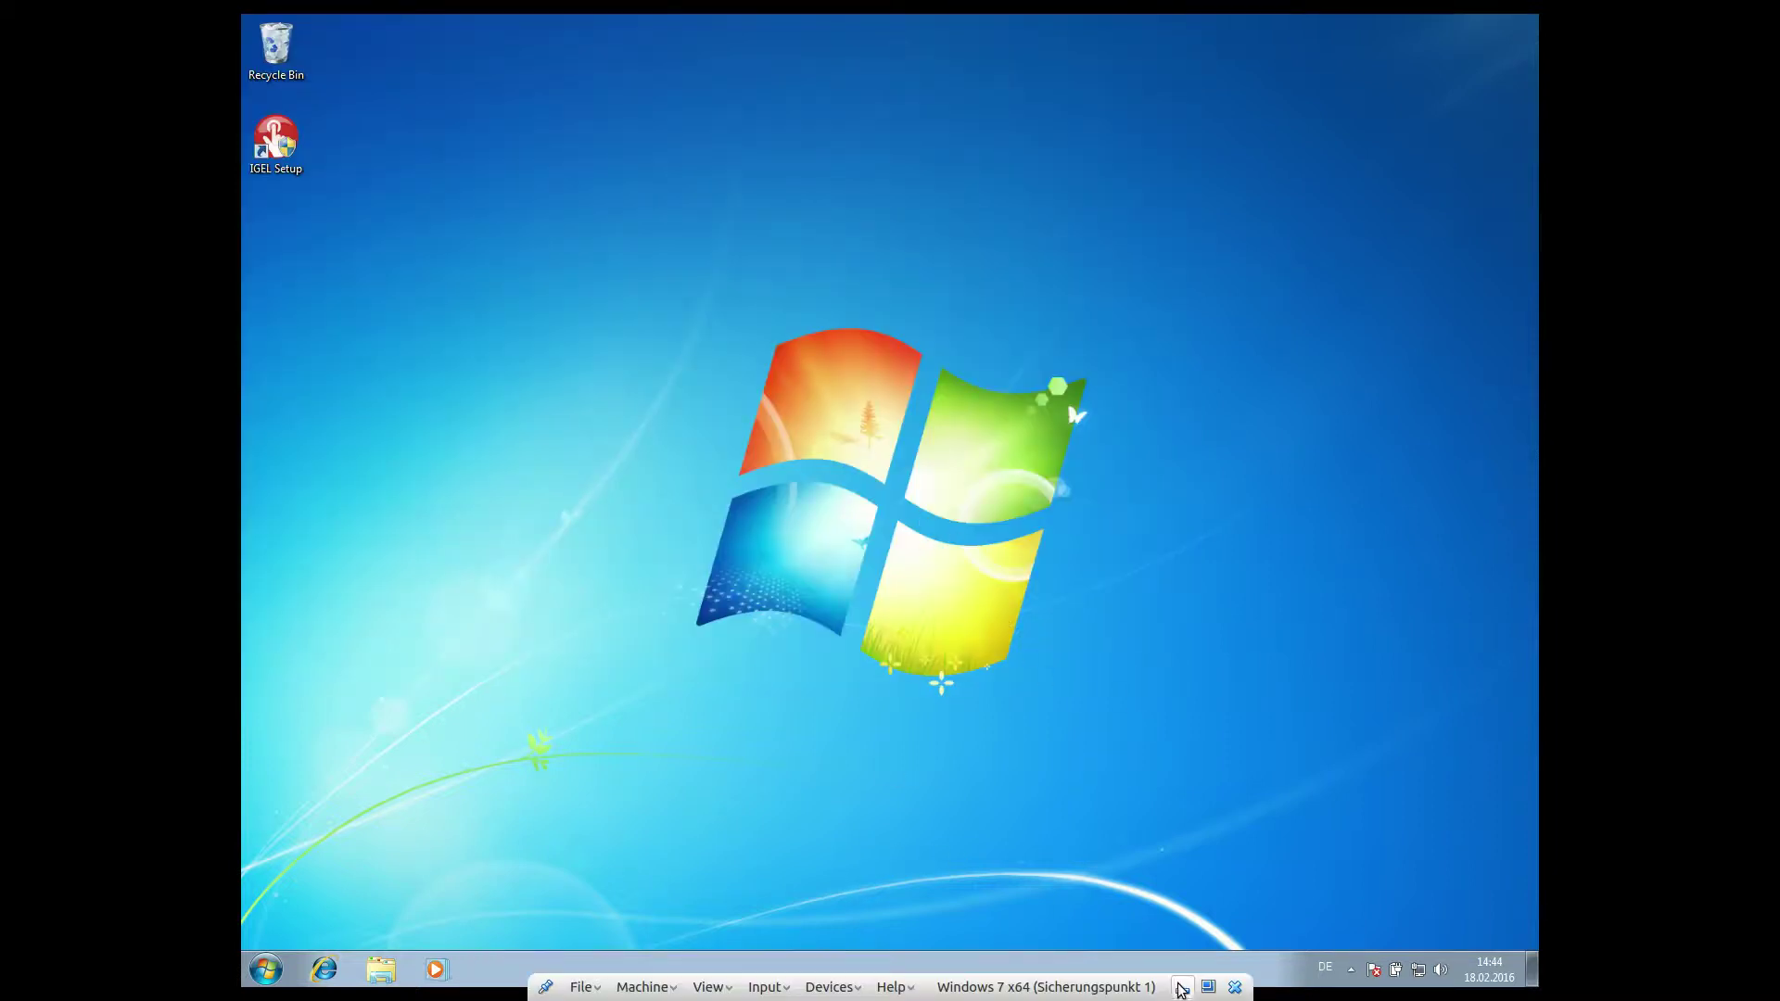
pyautogui.click(1202, 987)
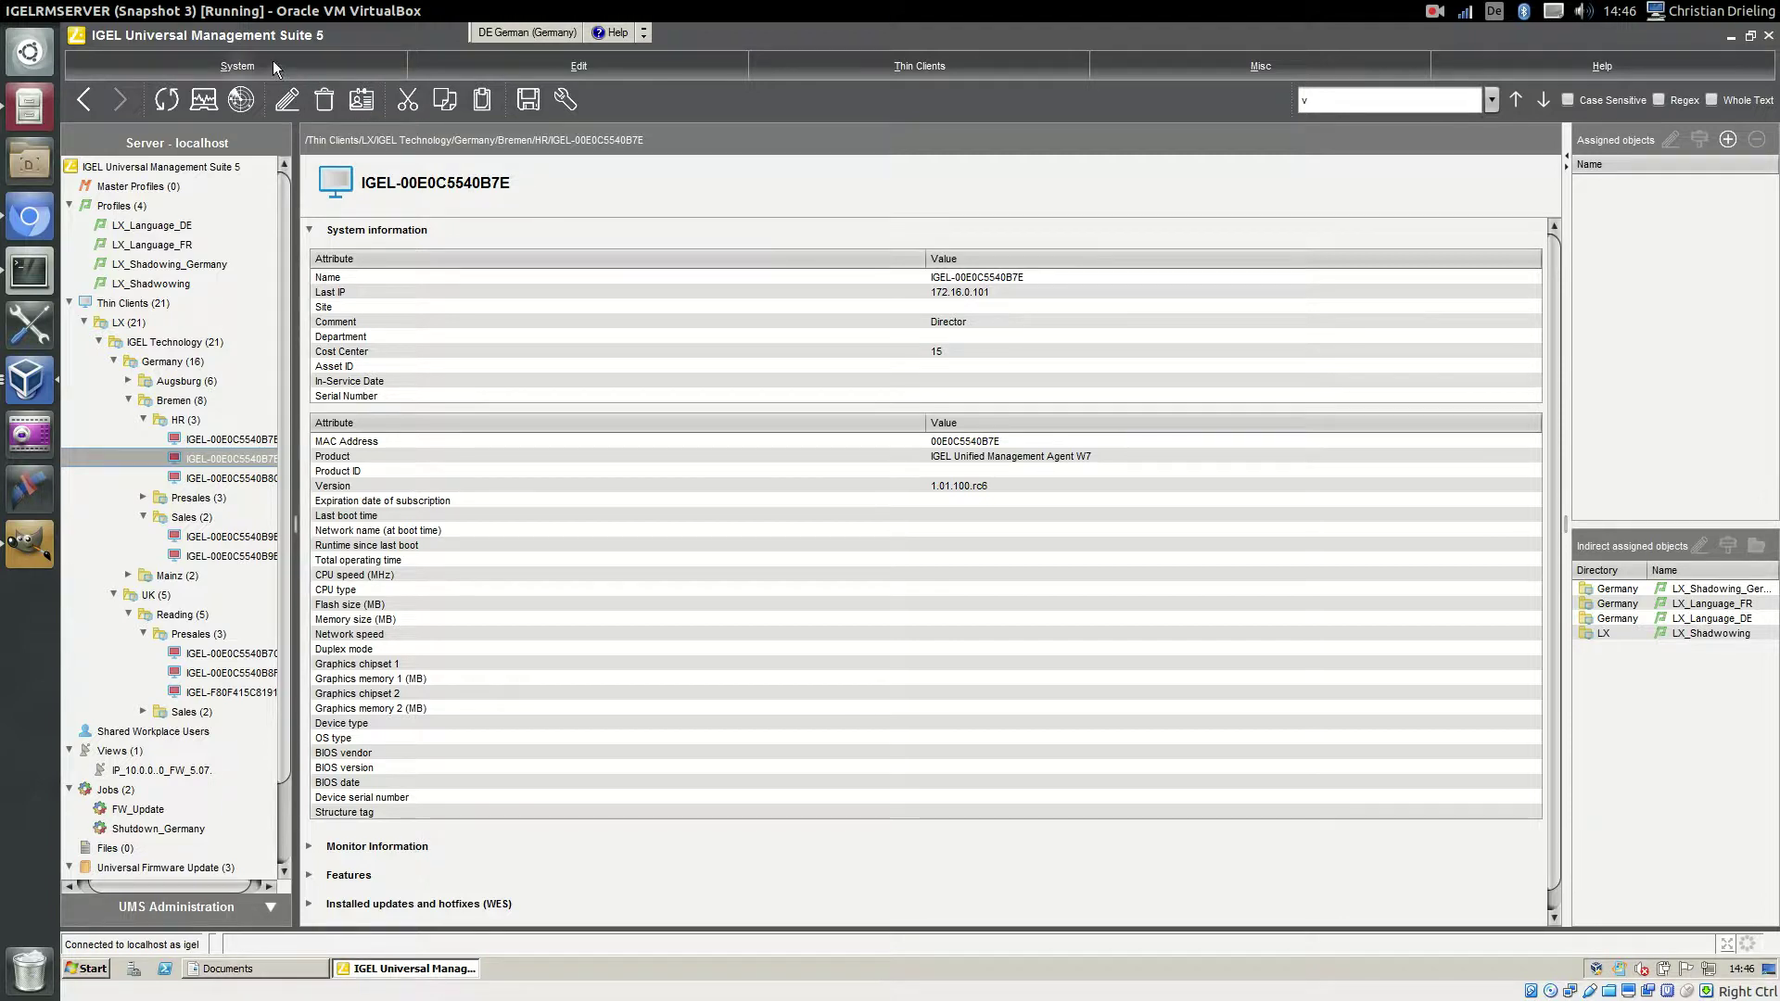
# - Upload and register the test .lic license file in License management
pyautogui.click(248, 70)
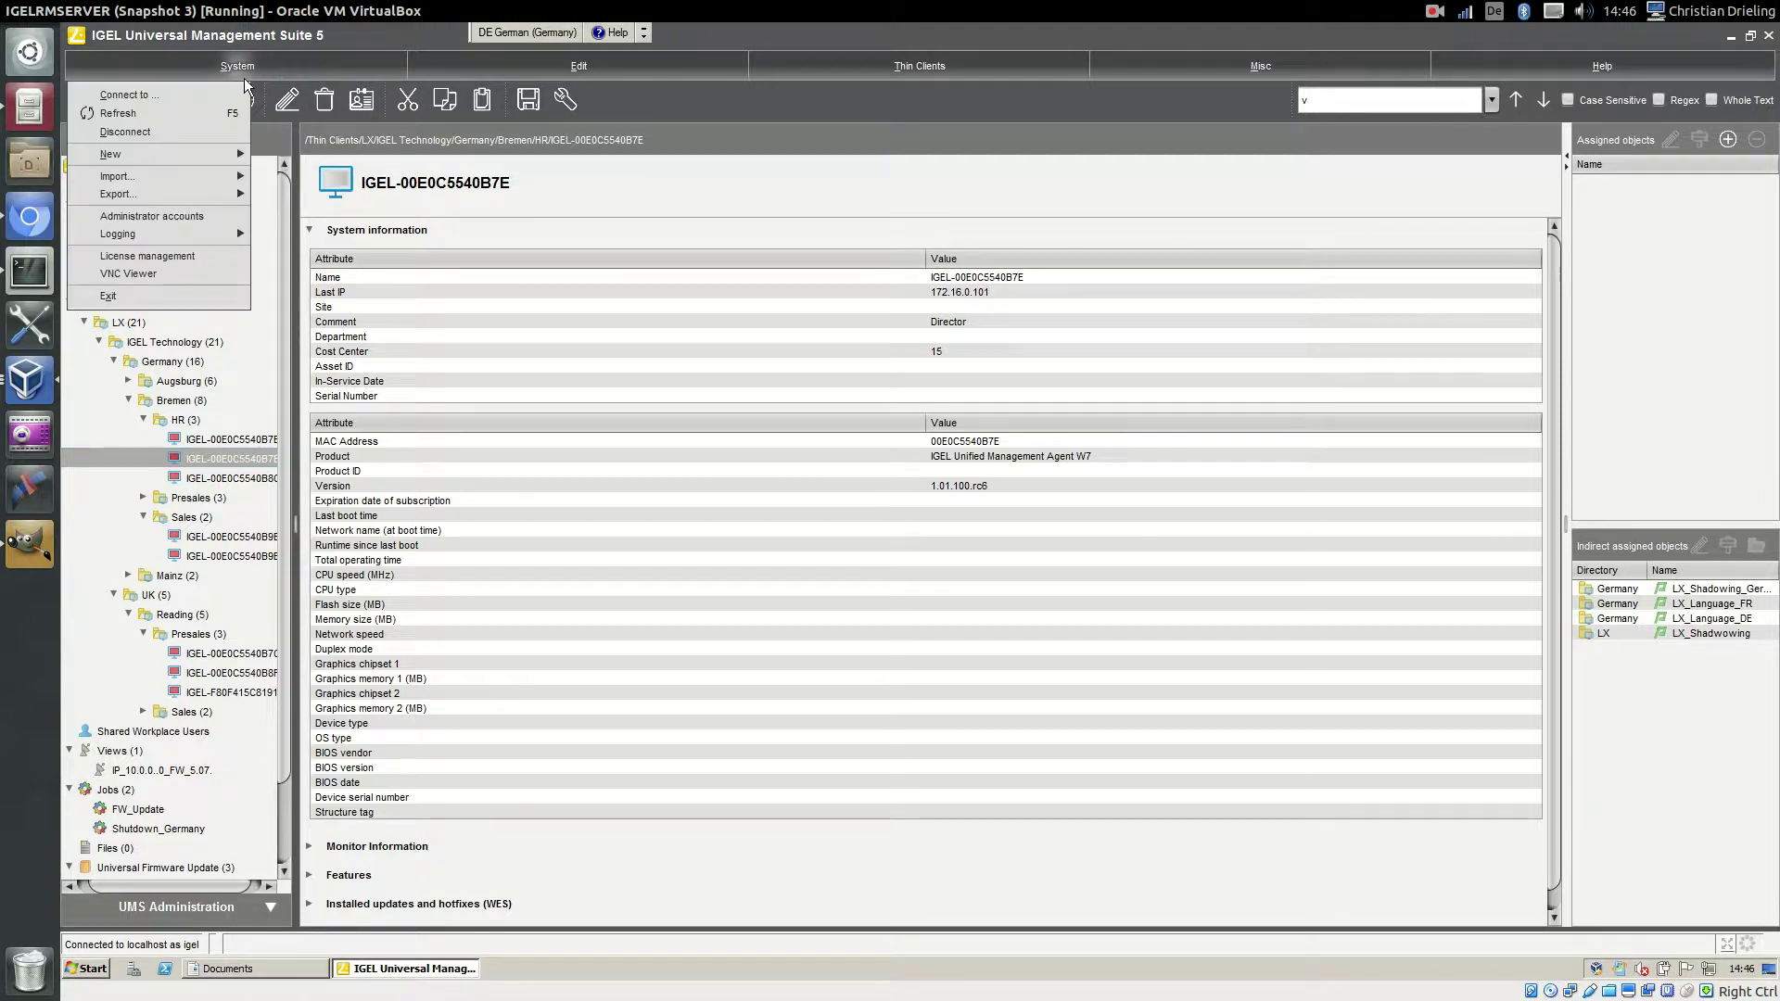
pyautogui.click(194, 256)
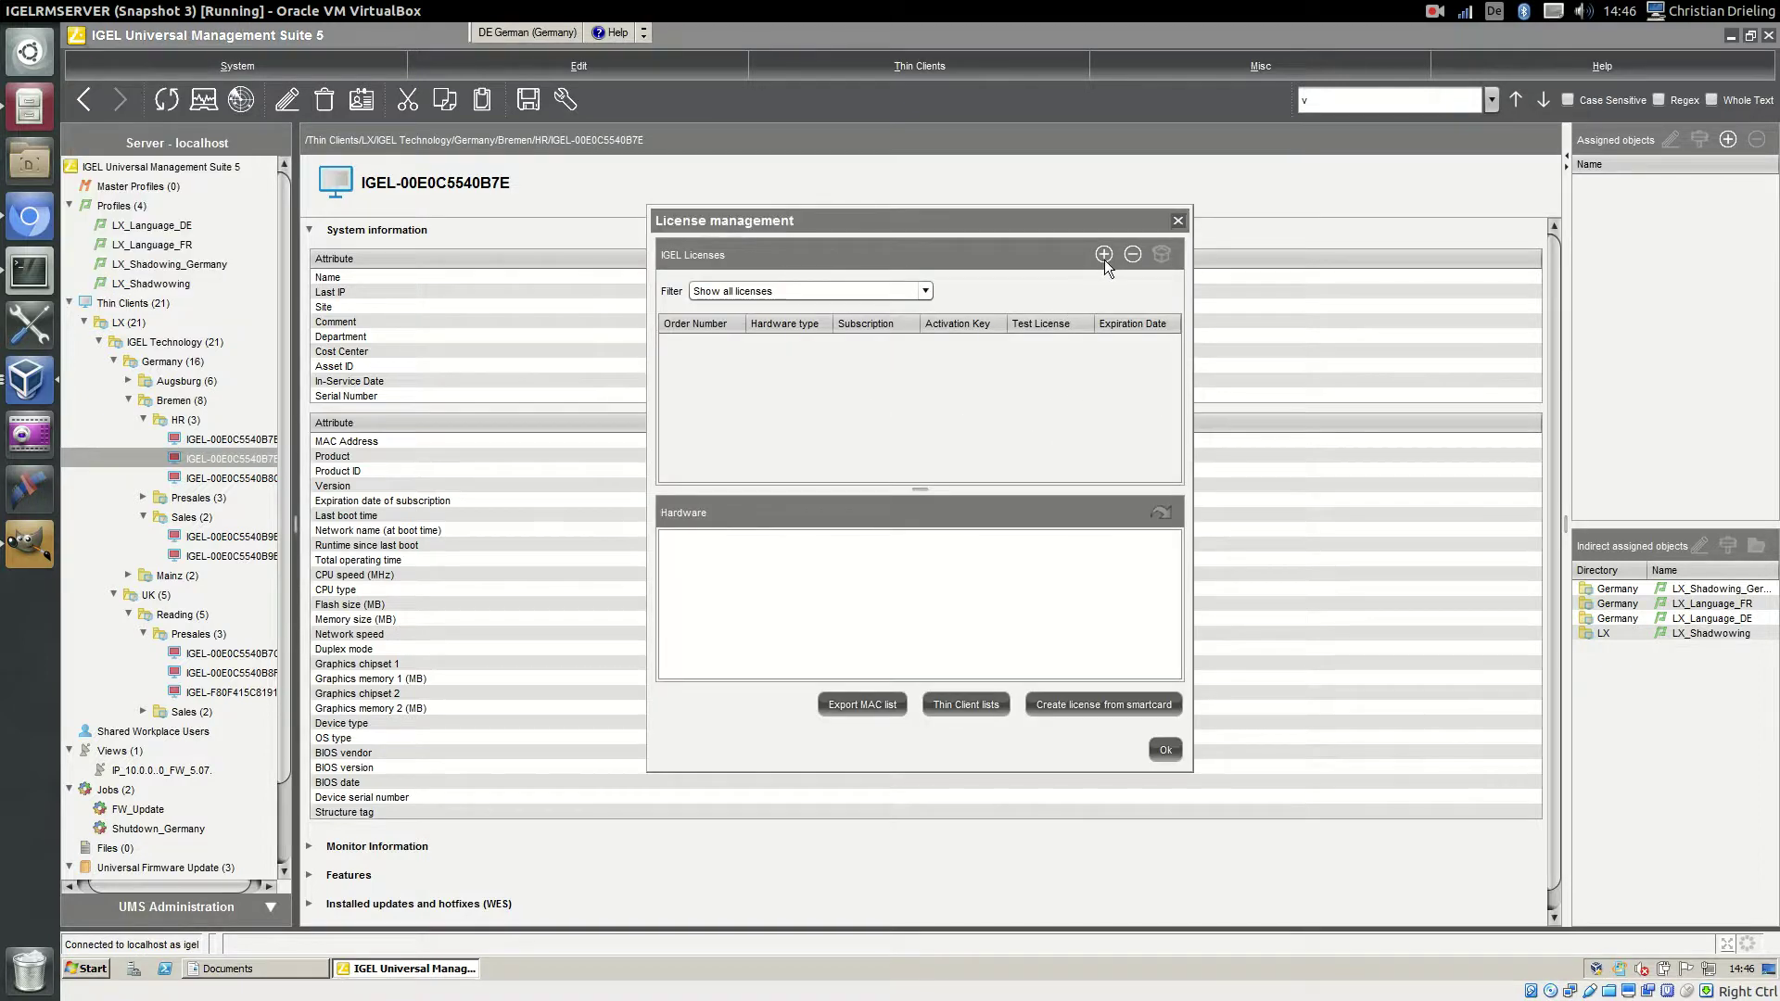
pyautogui.click(1104, 255)
pyautogui.click(1144, 336)
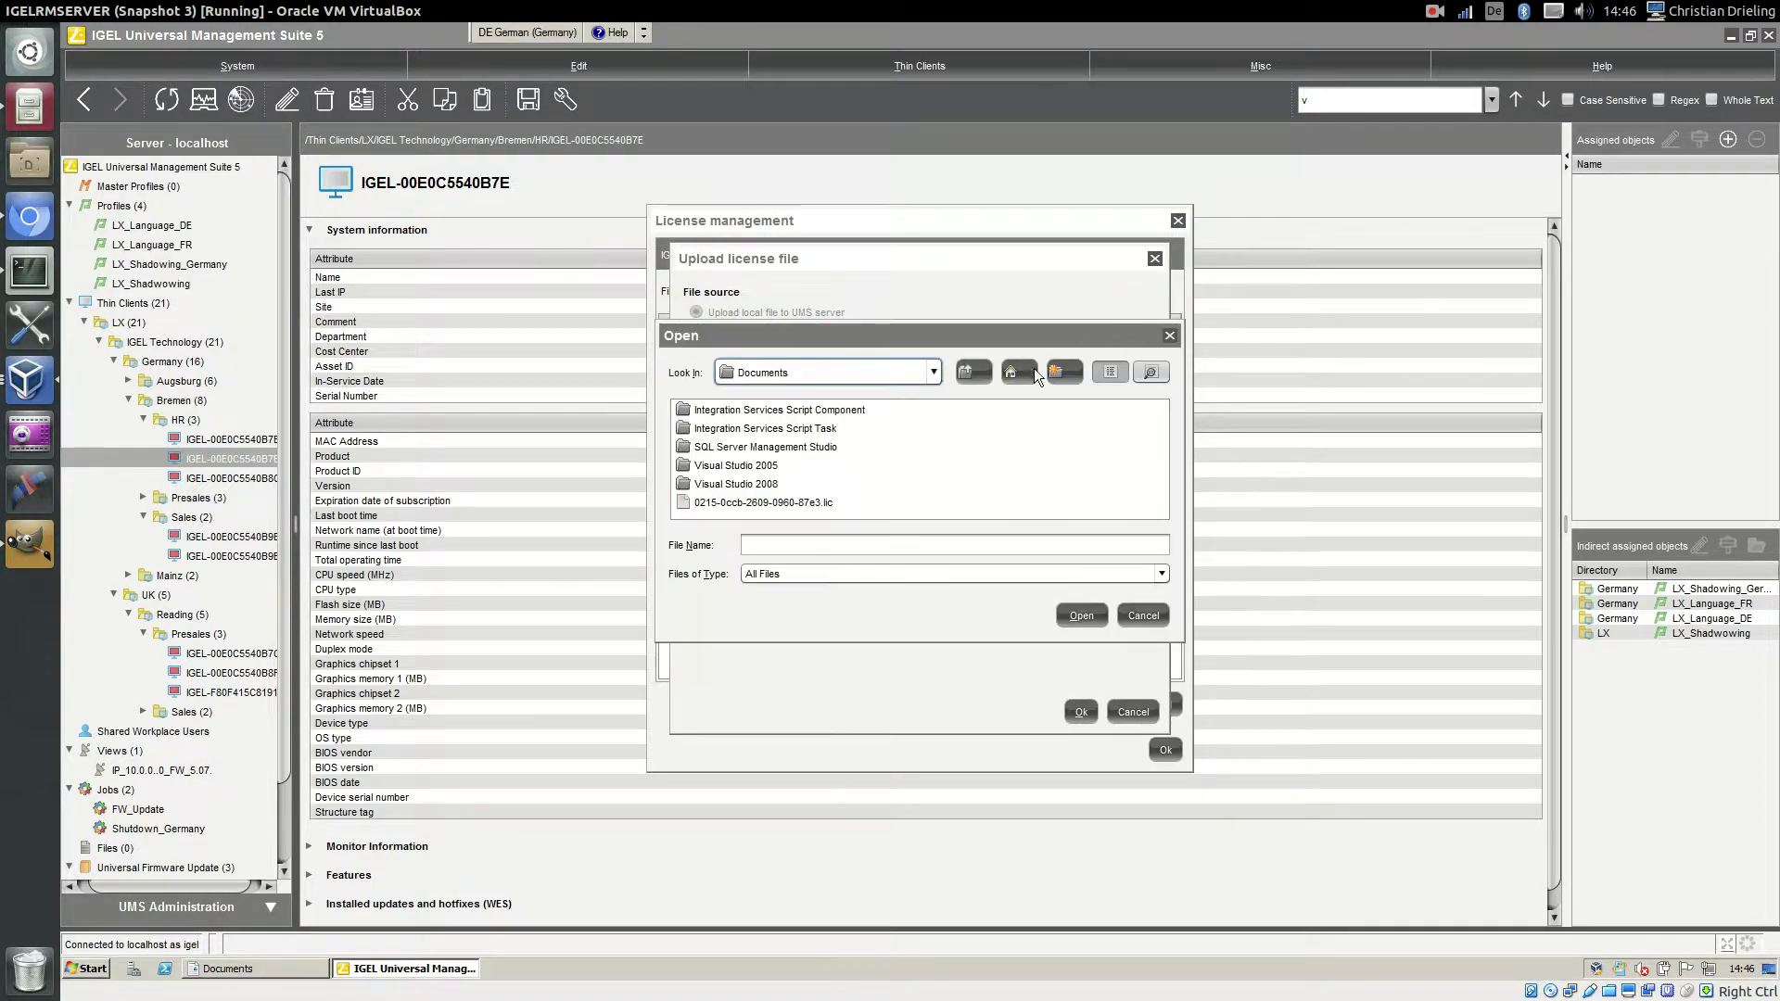
pyautogui.click(756, 509)
pyautogui.click(1081, 615)
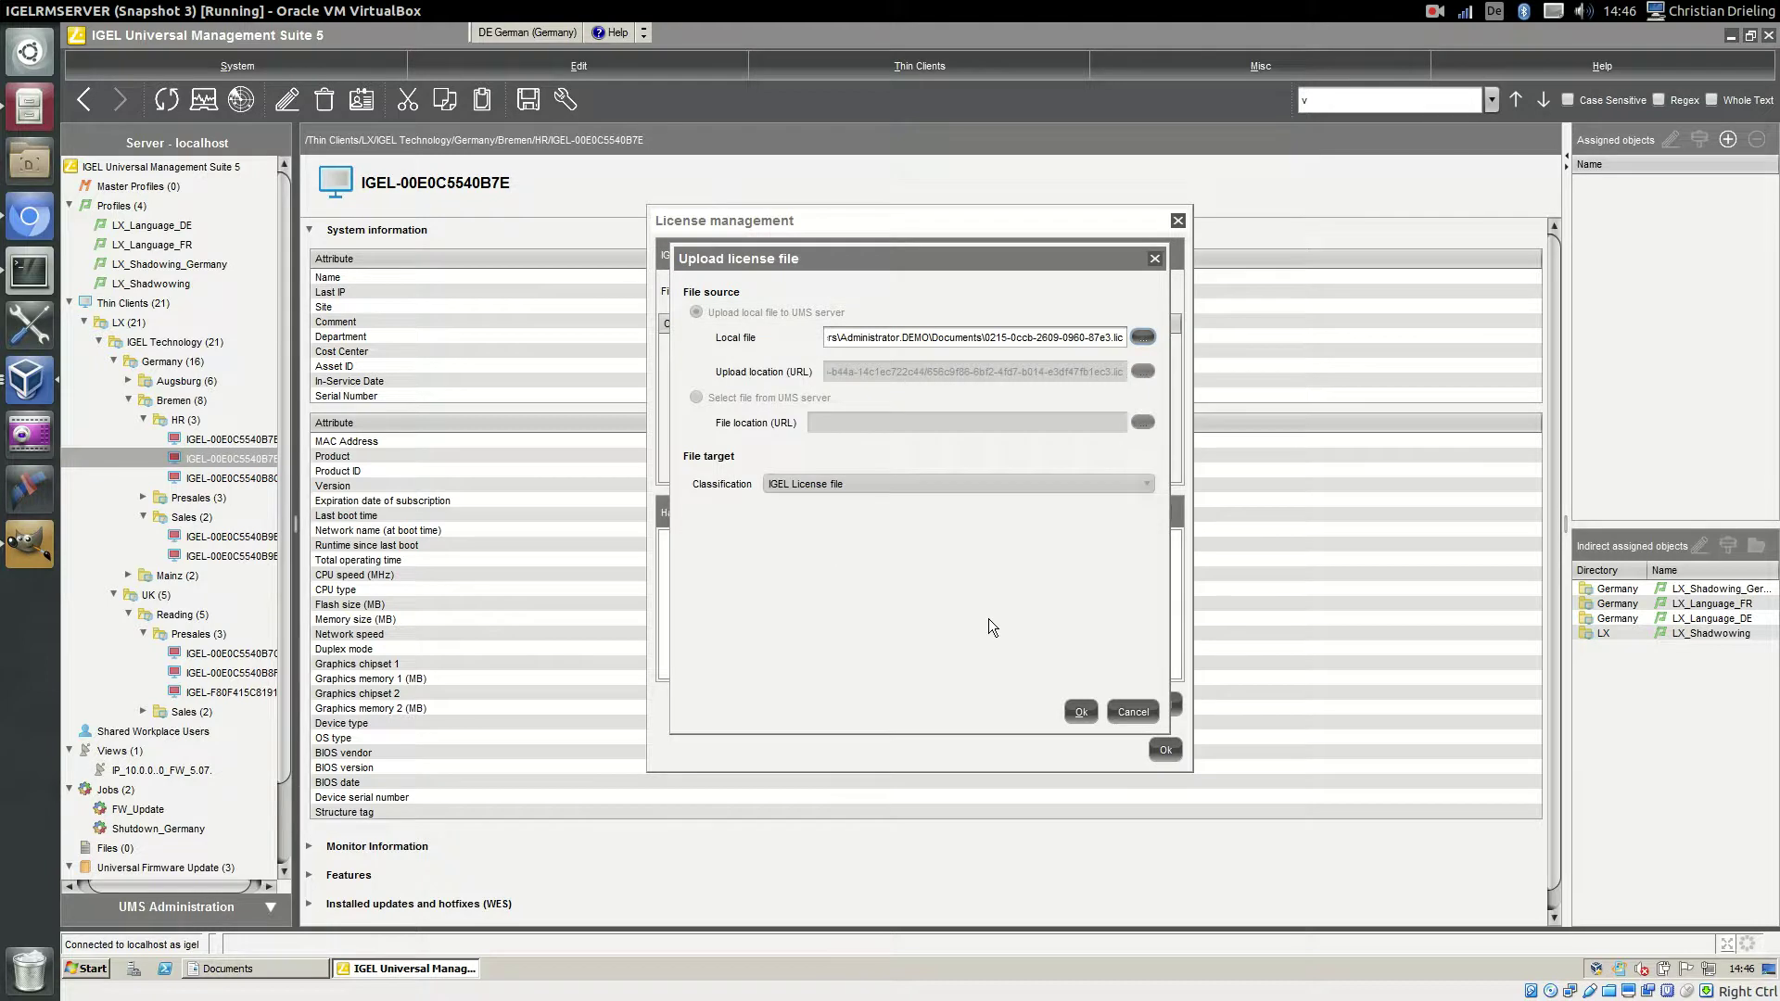
pyautogui.click(1078, 711)
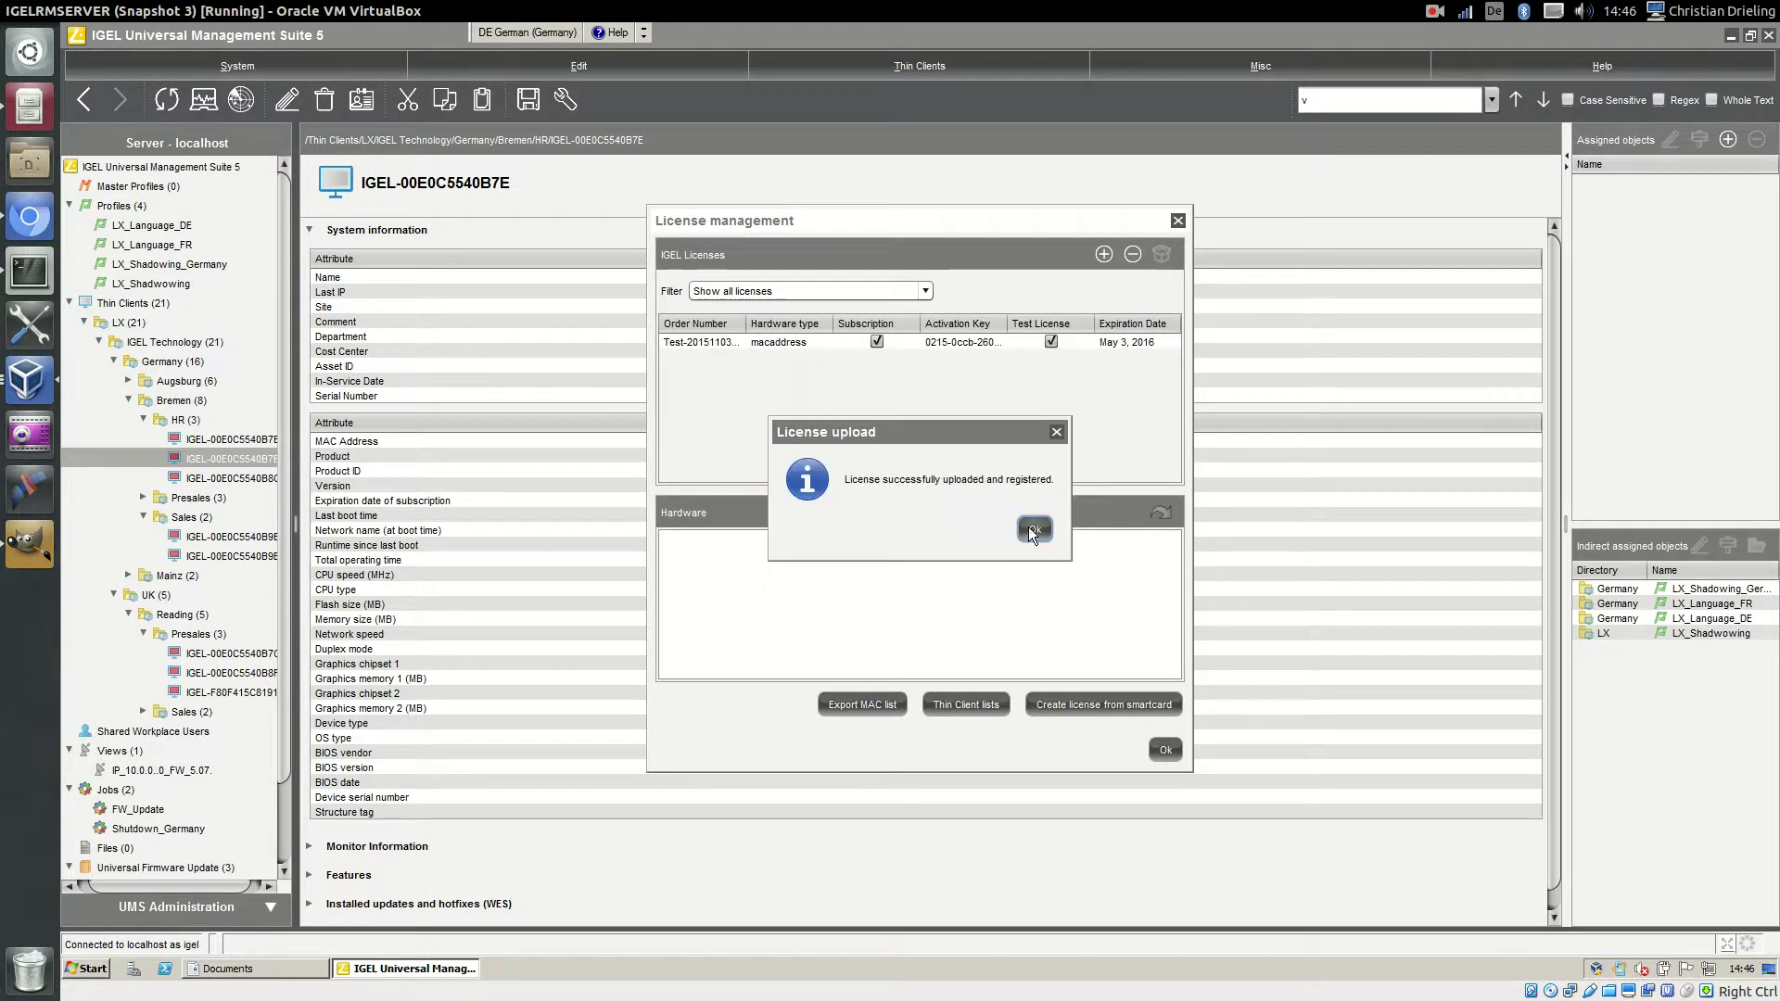
pyautogui.click(1033, 529)
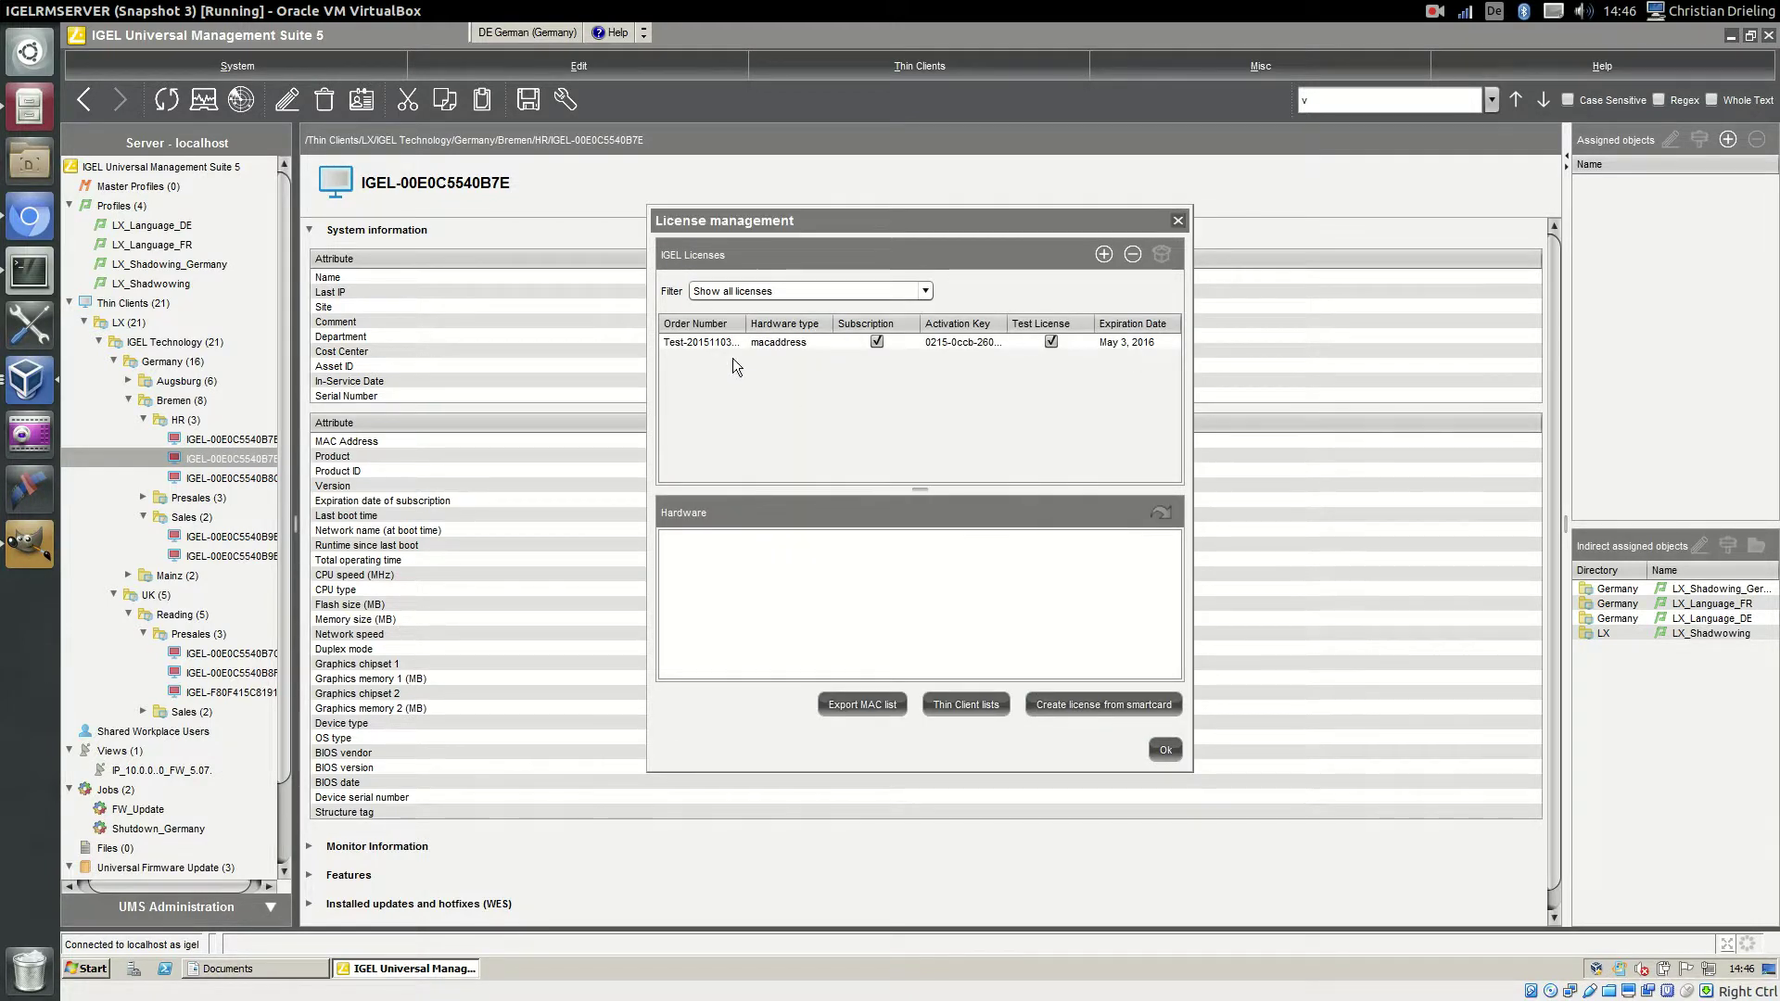
# - Check the license is tied to hardware 080027188B90, then close License management
pyautogui.moveTo(1008, 321); pyautogui.dragTo(1029, 320)
pyautogui.click(1160, 341)
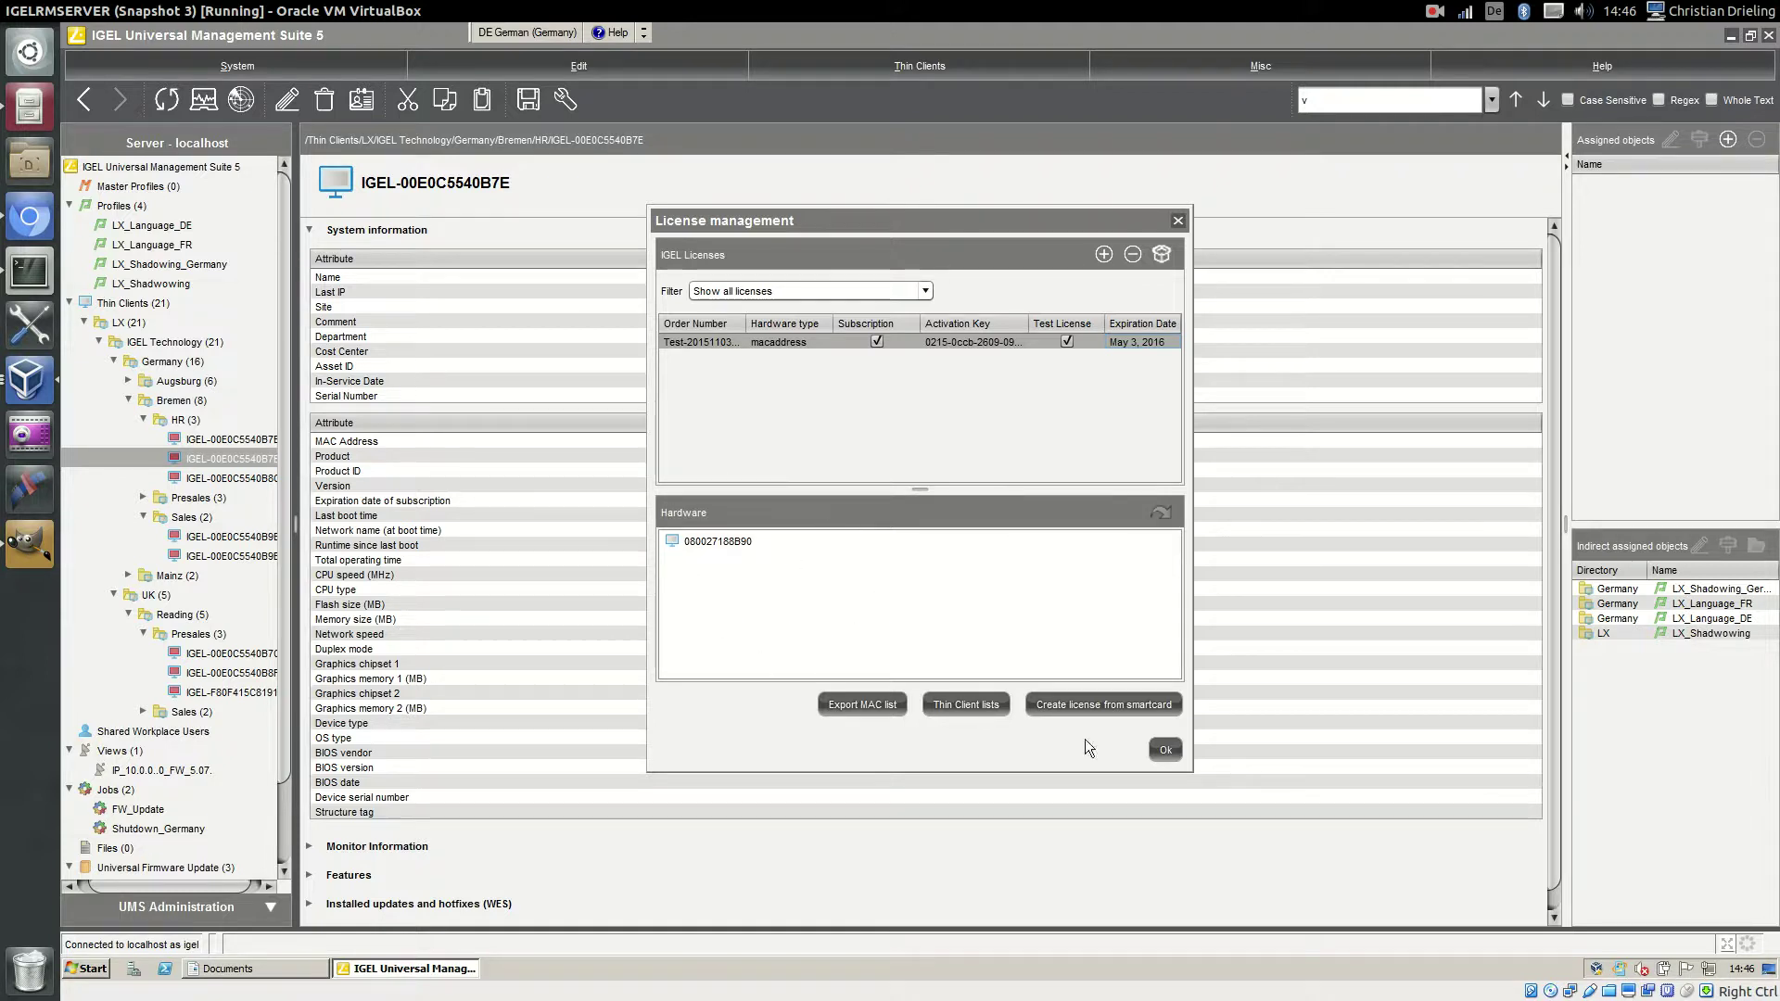
pyautogui.click(1165, 749)
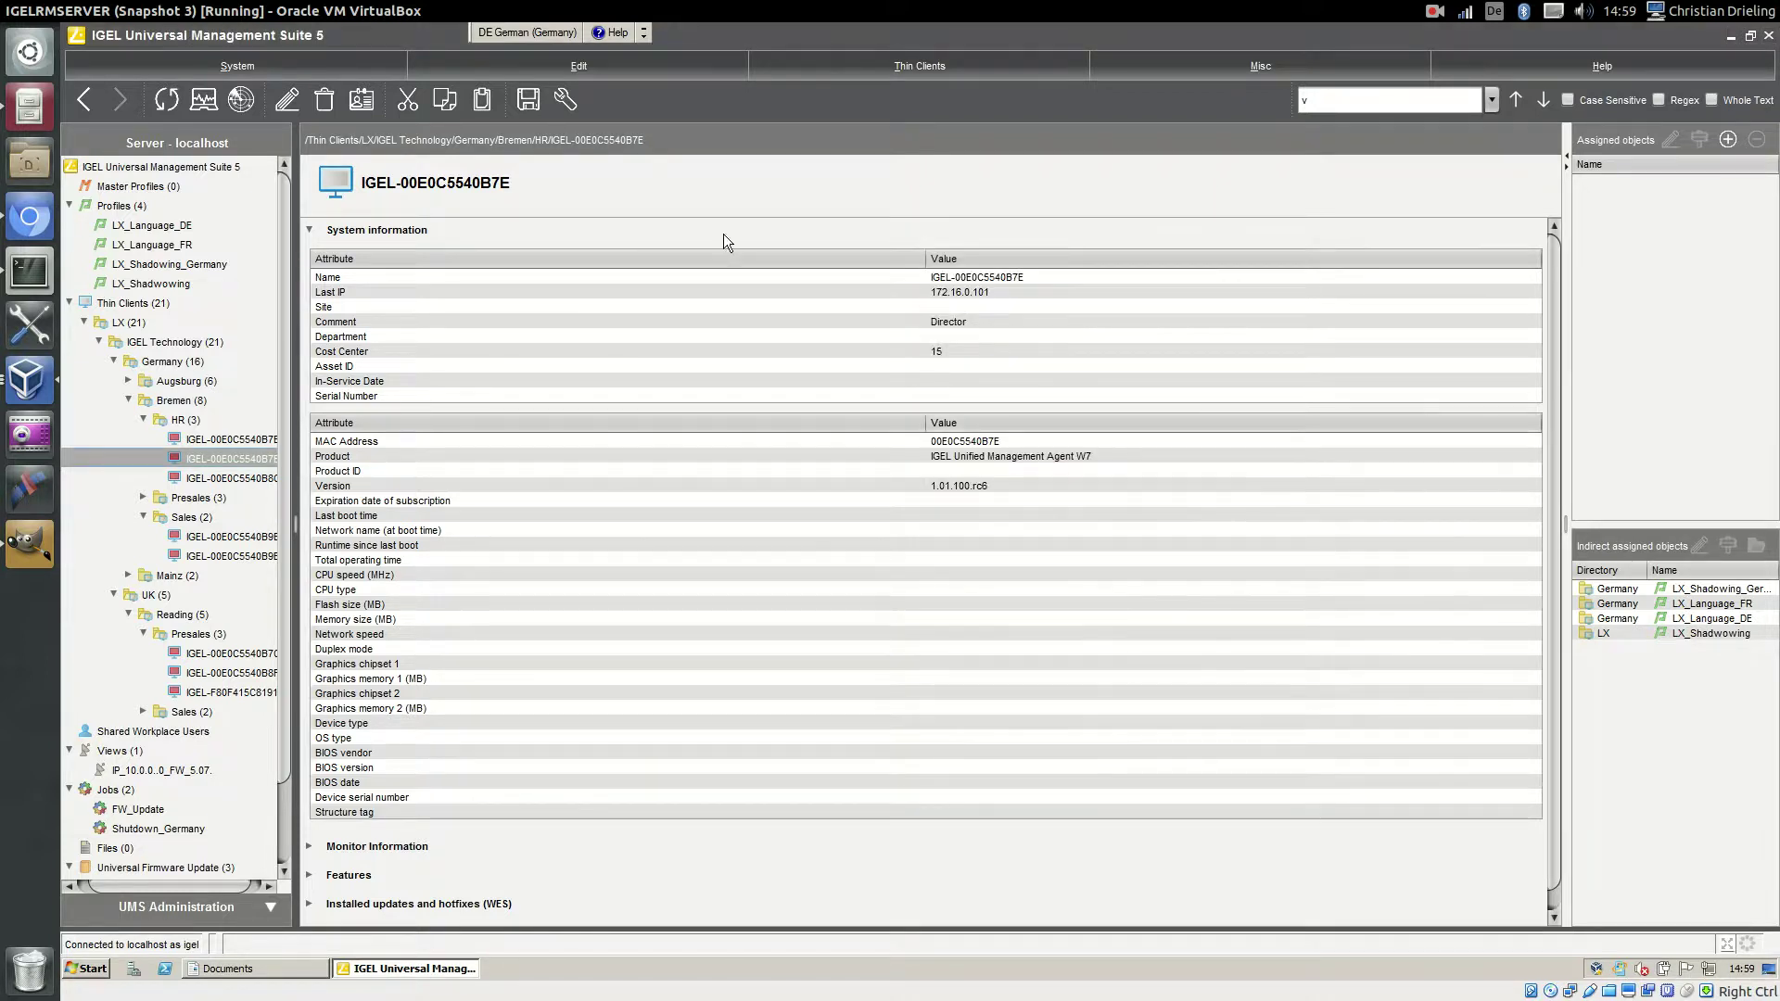
# - Scan the local network and register IGEL-PC at 192.168.0.81 as a thin client
pyautogui.click(125, 306)
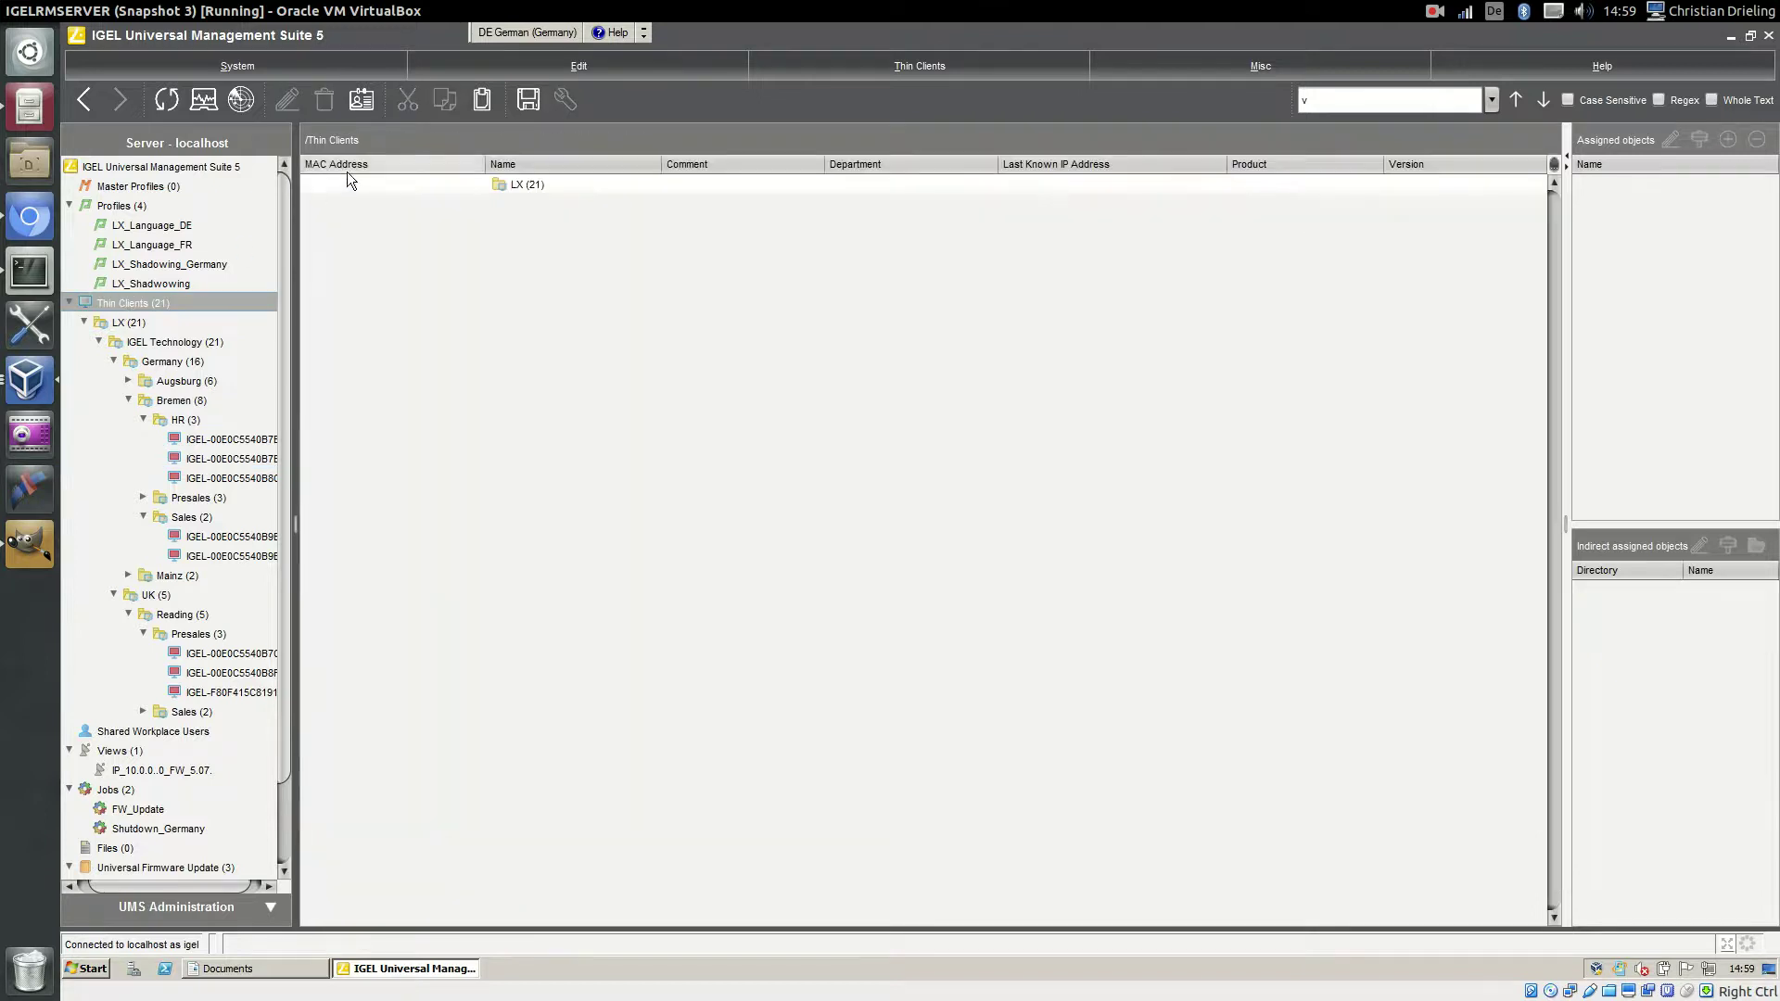
pyautogui.click(241, 99)
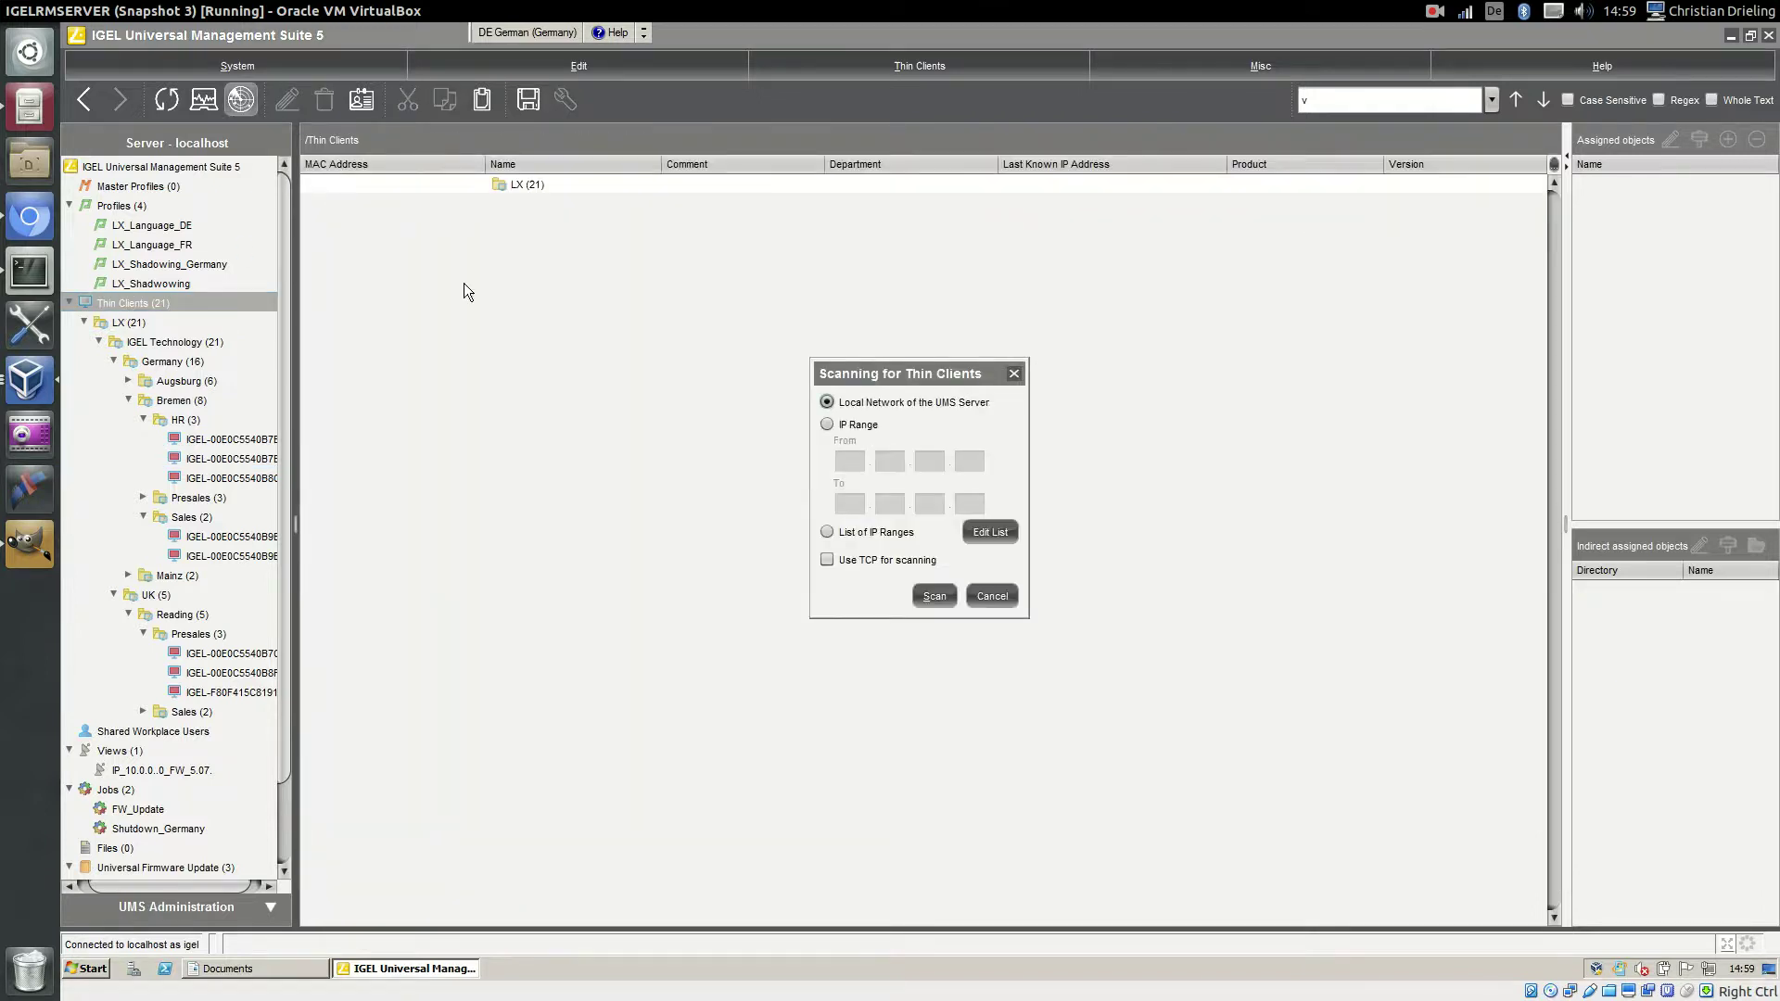
pyautogui.click(946, 596)
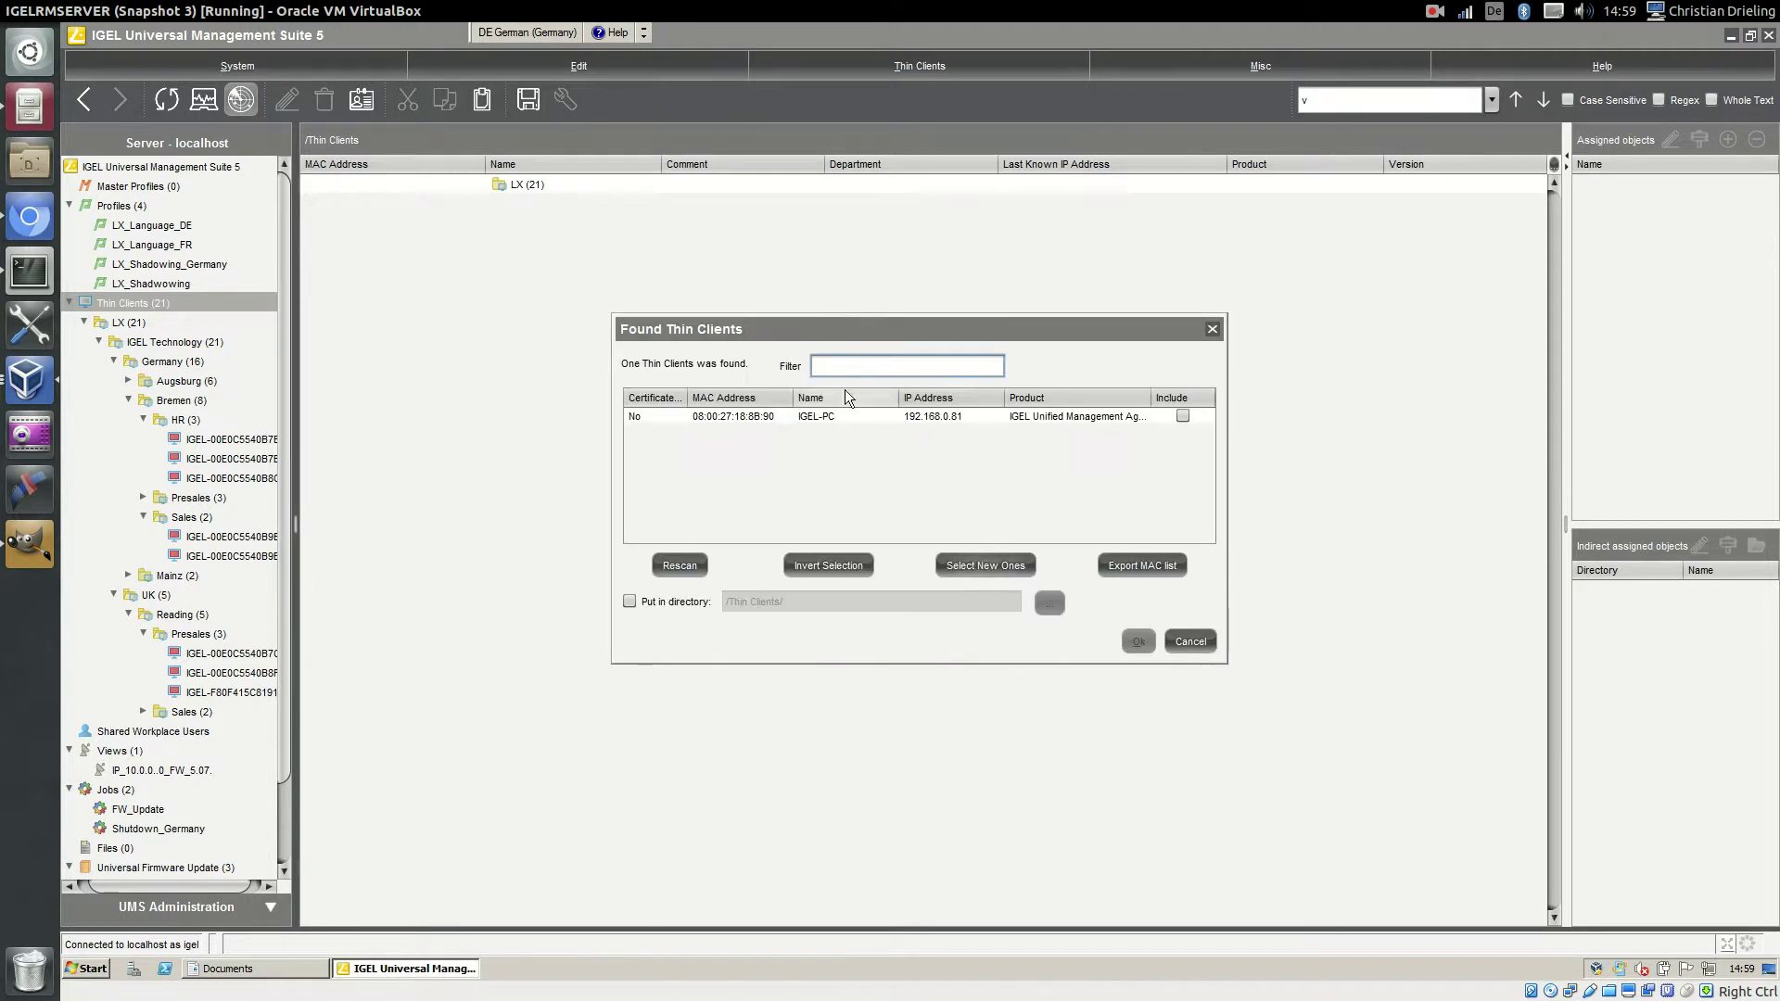
pyautogui.click(823, 416)
pyautogui.click(1183, 415)
pyautogui.click(1139, 641)
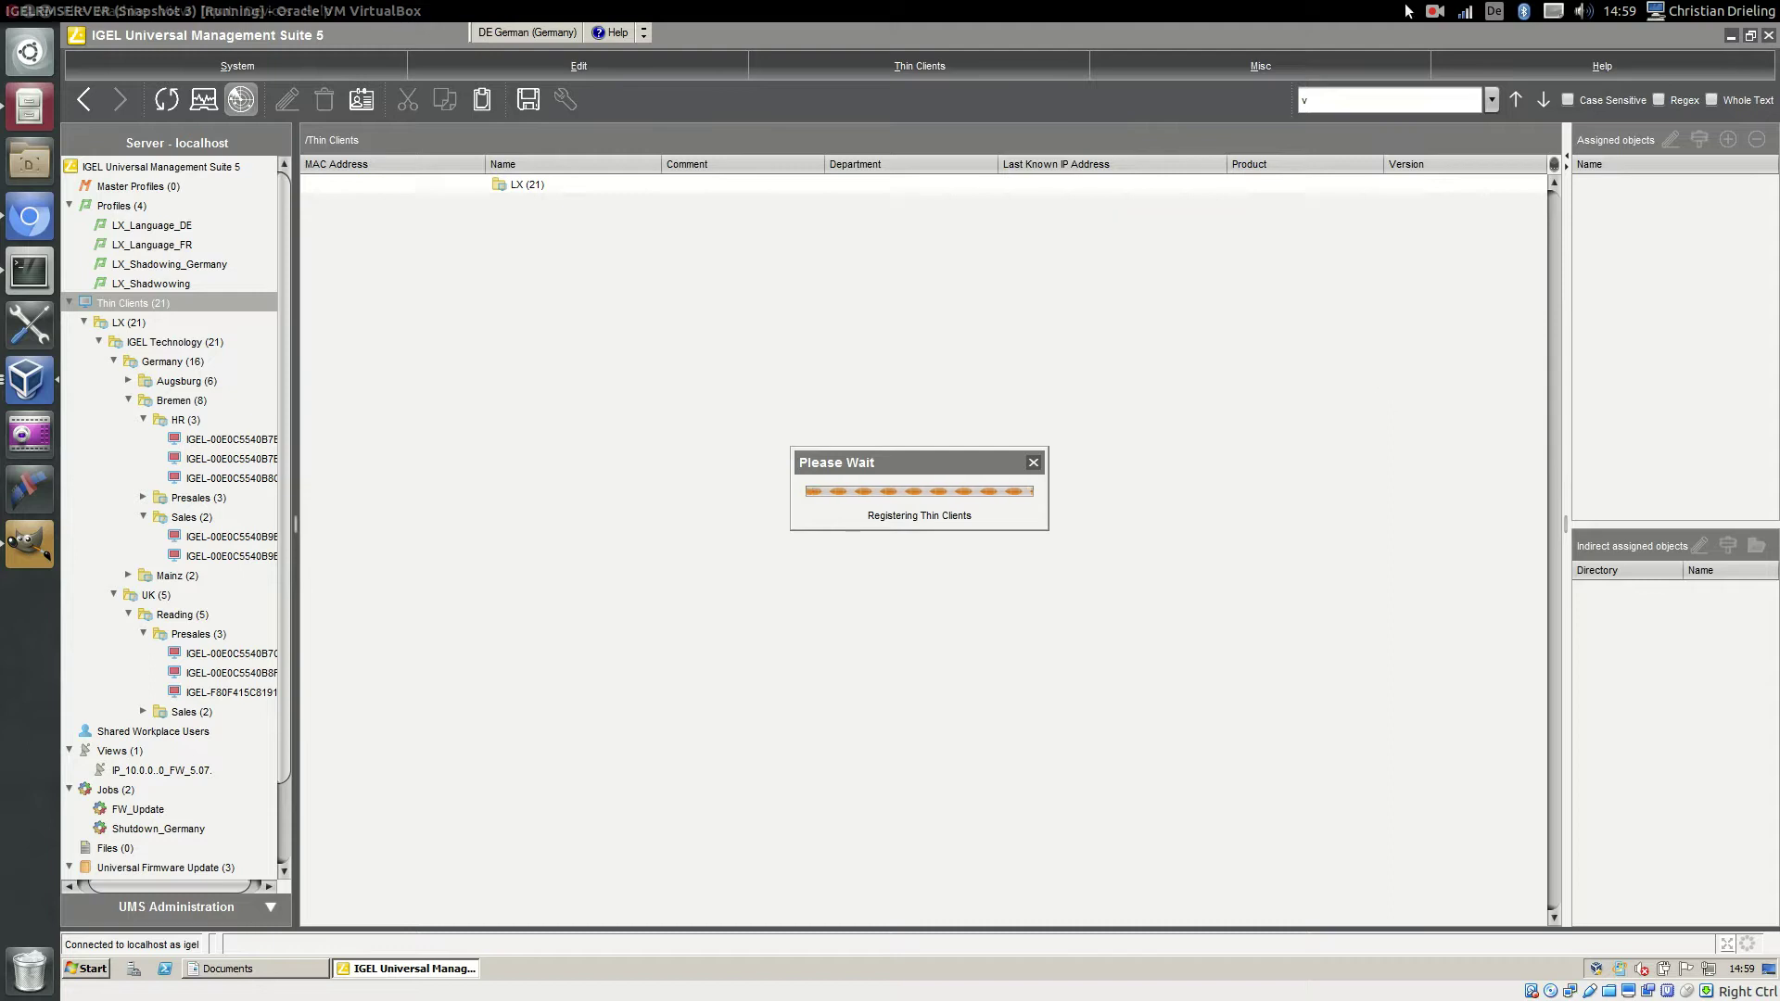
pyautogui.click(1435, 12)
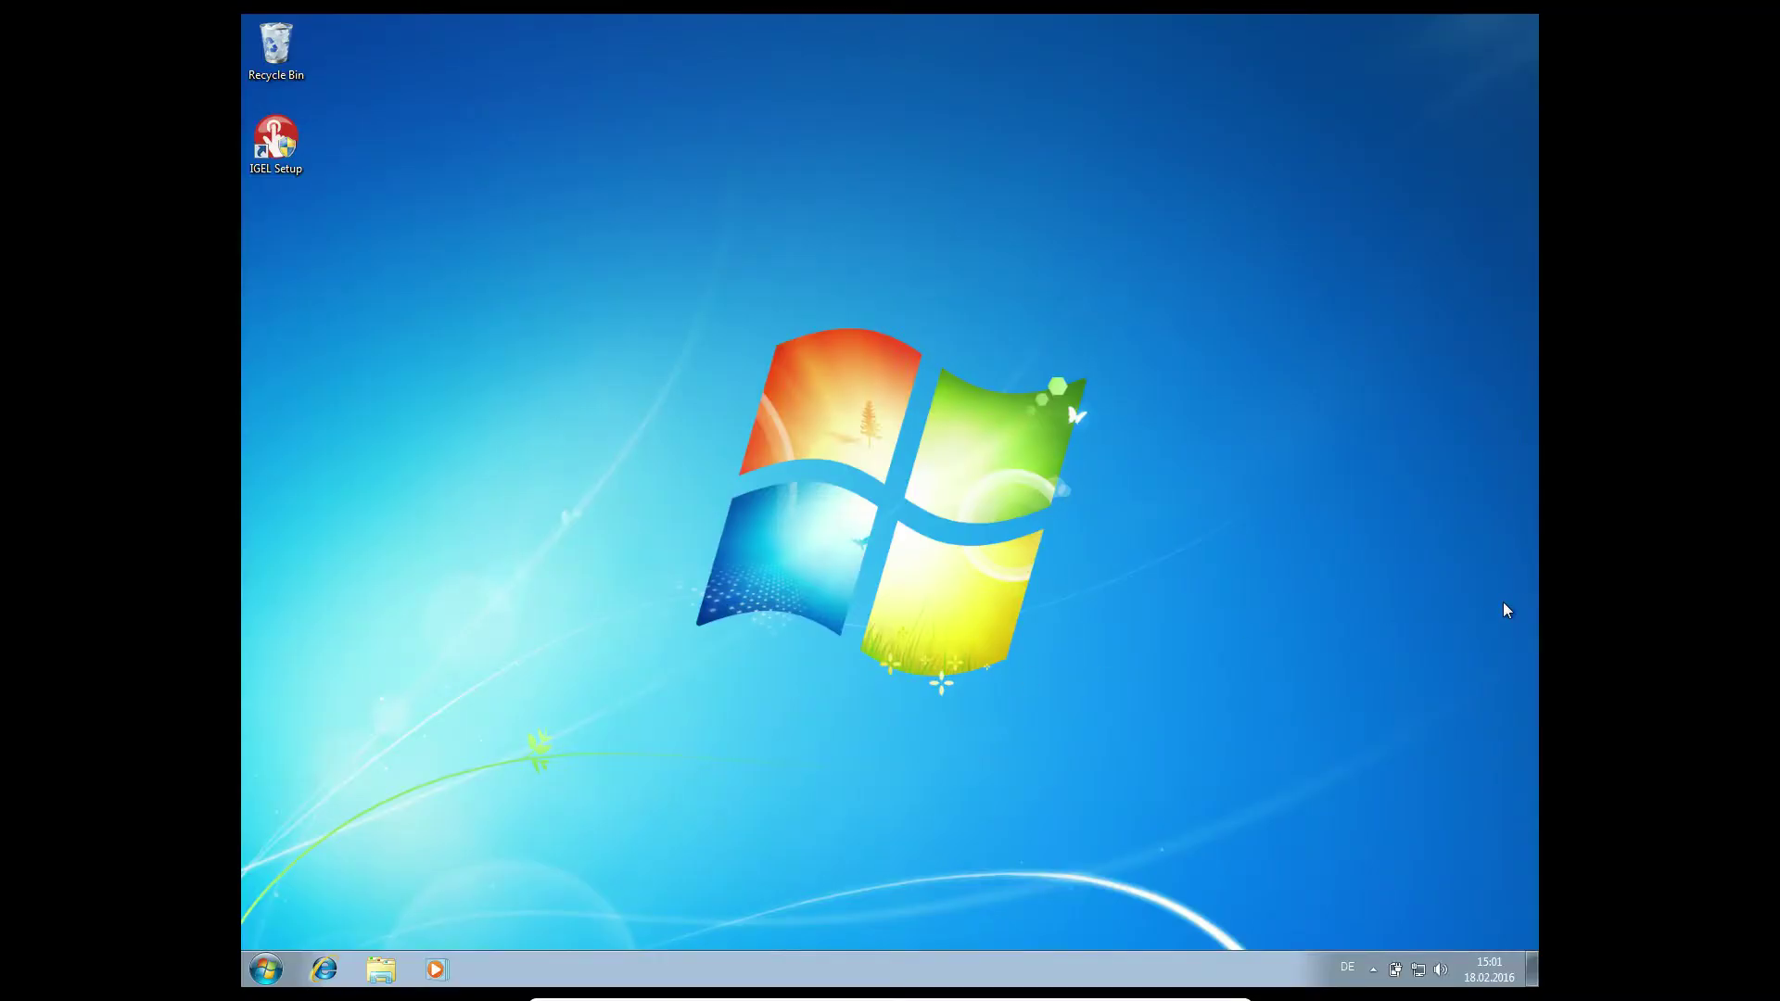
# - Relaunch IGEL Setup without the license warning and expand Sessions, User Interface and Network
pyautogui.doubleClick(272, 139)
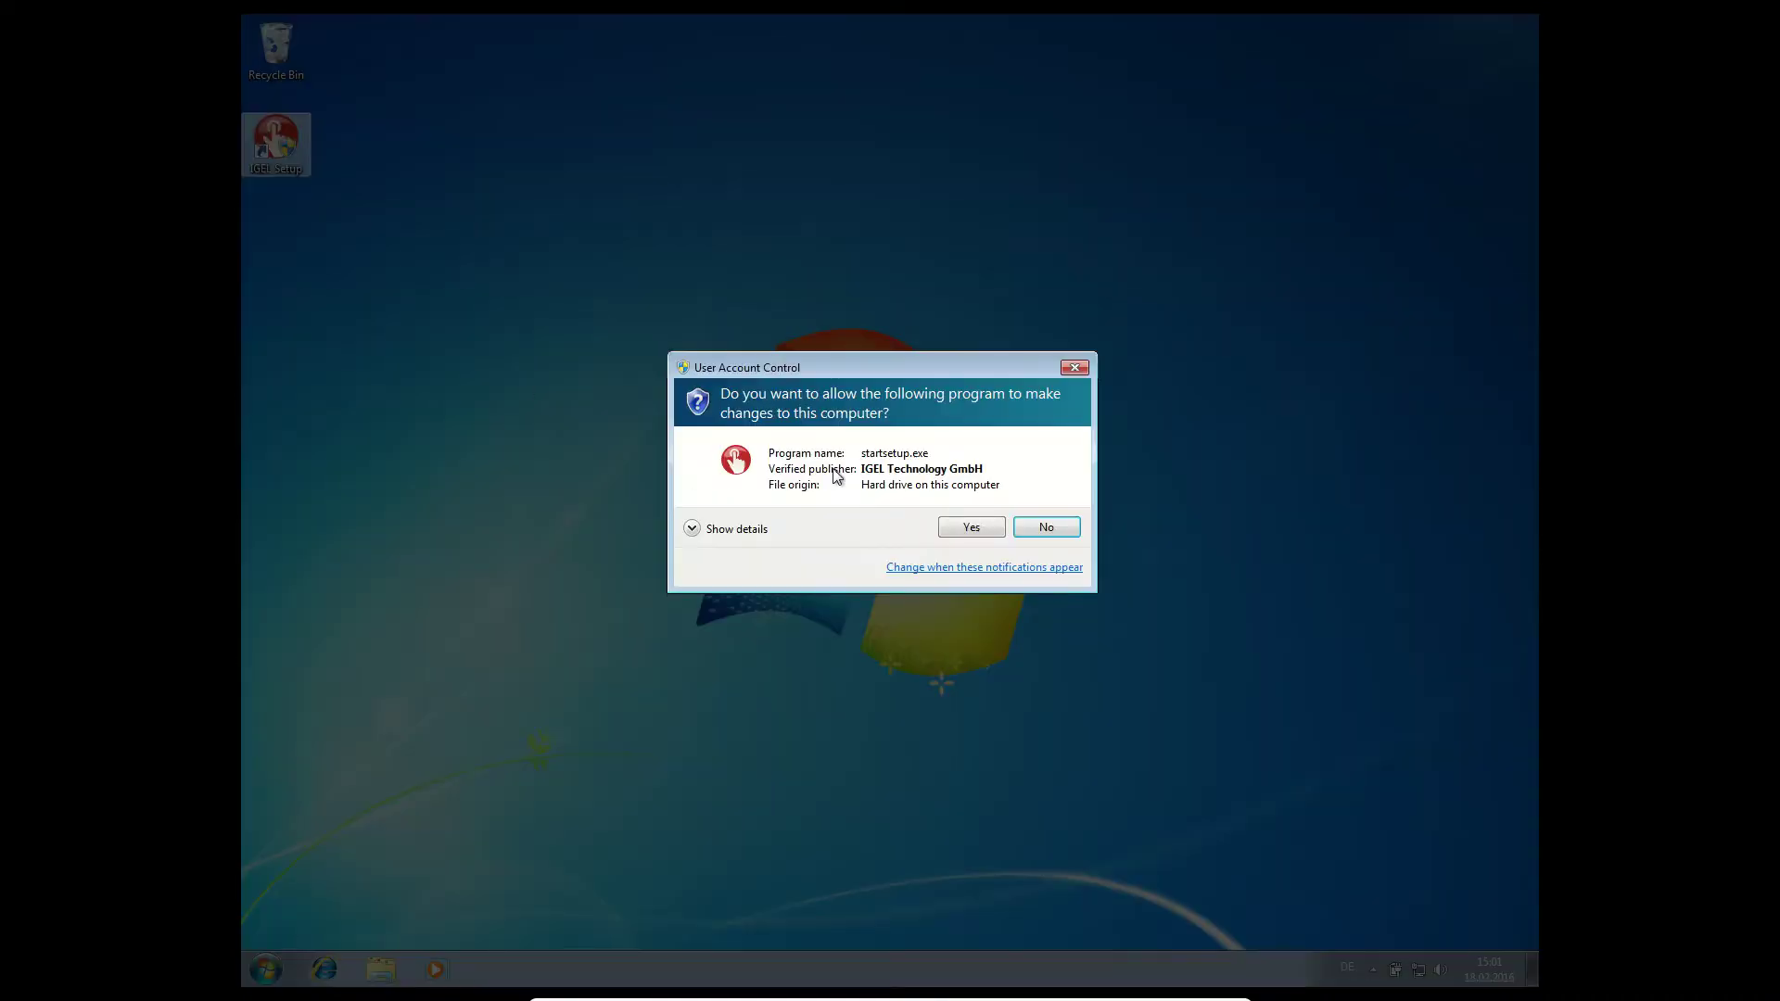
pyautogui.click(974, 525)
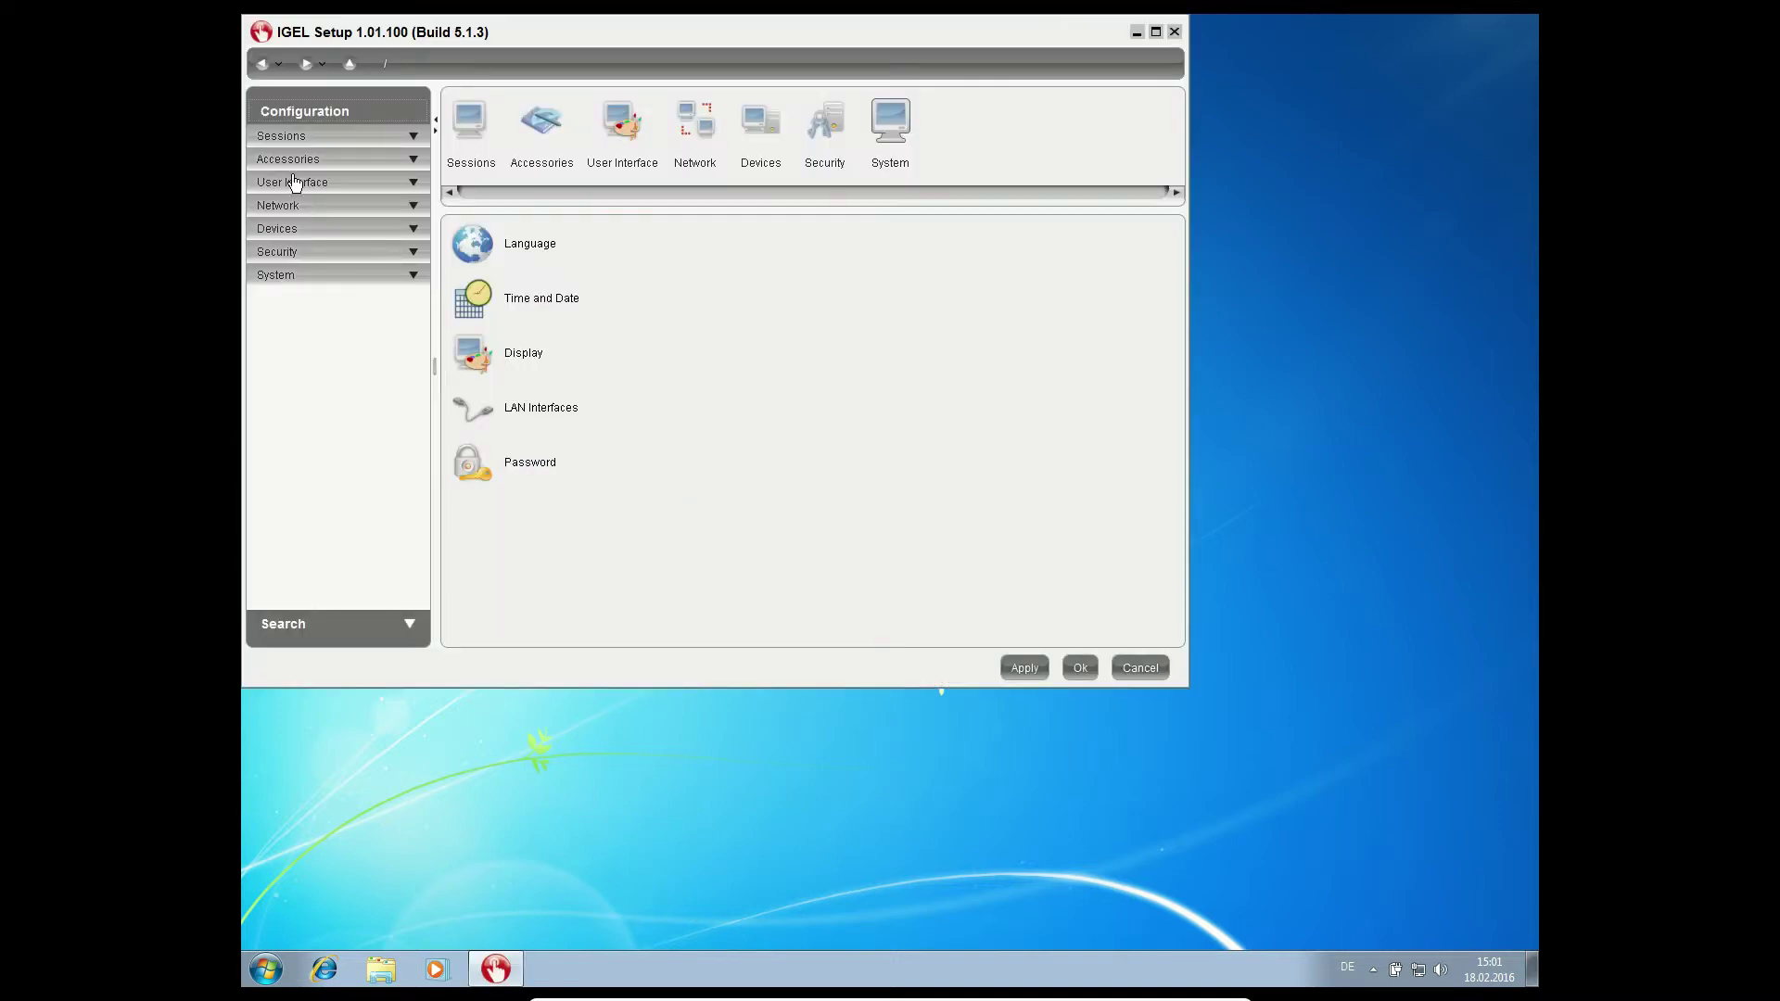
pyautogui.click(290, 140)
pyautogui.click(315, 286)
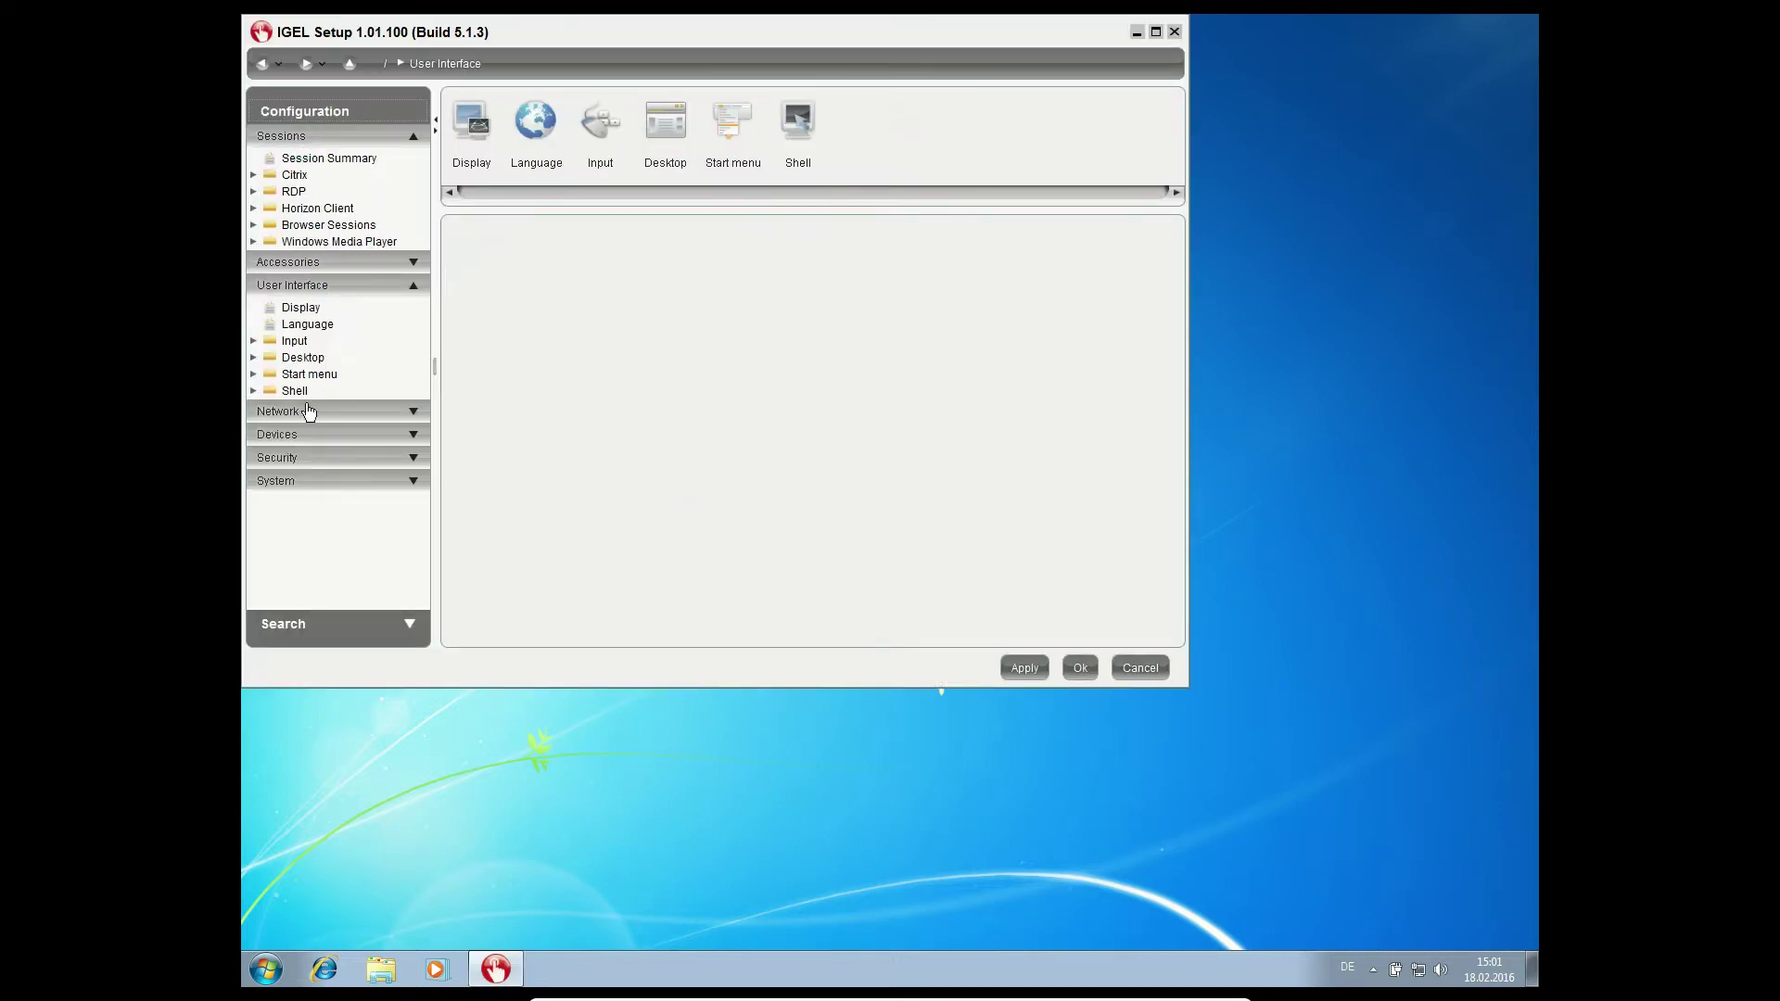
pyautogui.click(312, 418)
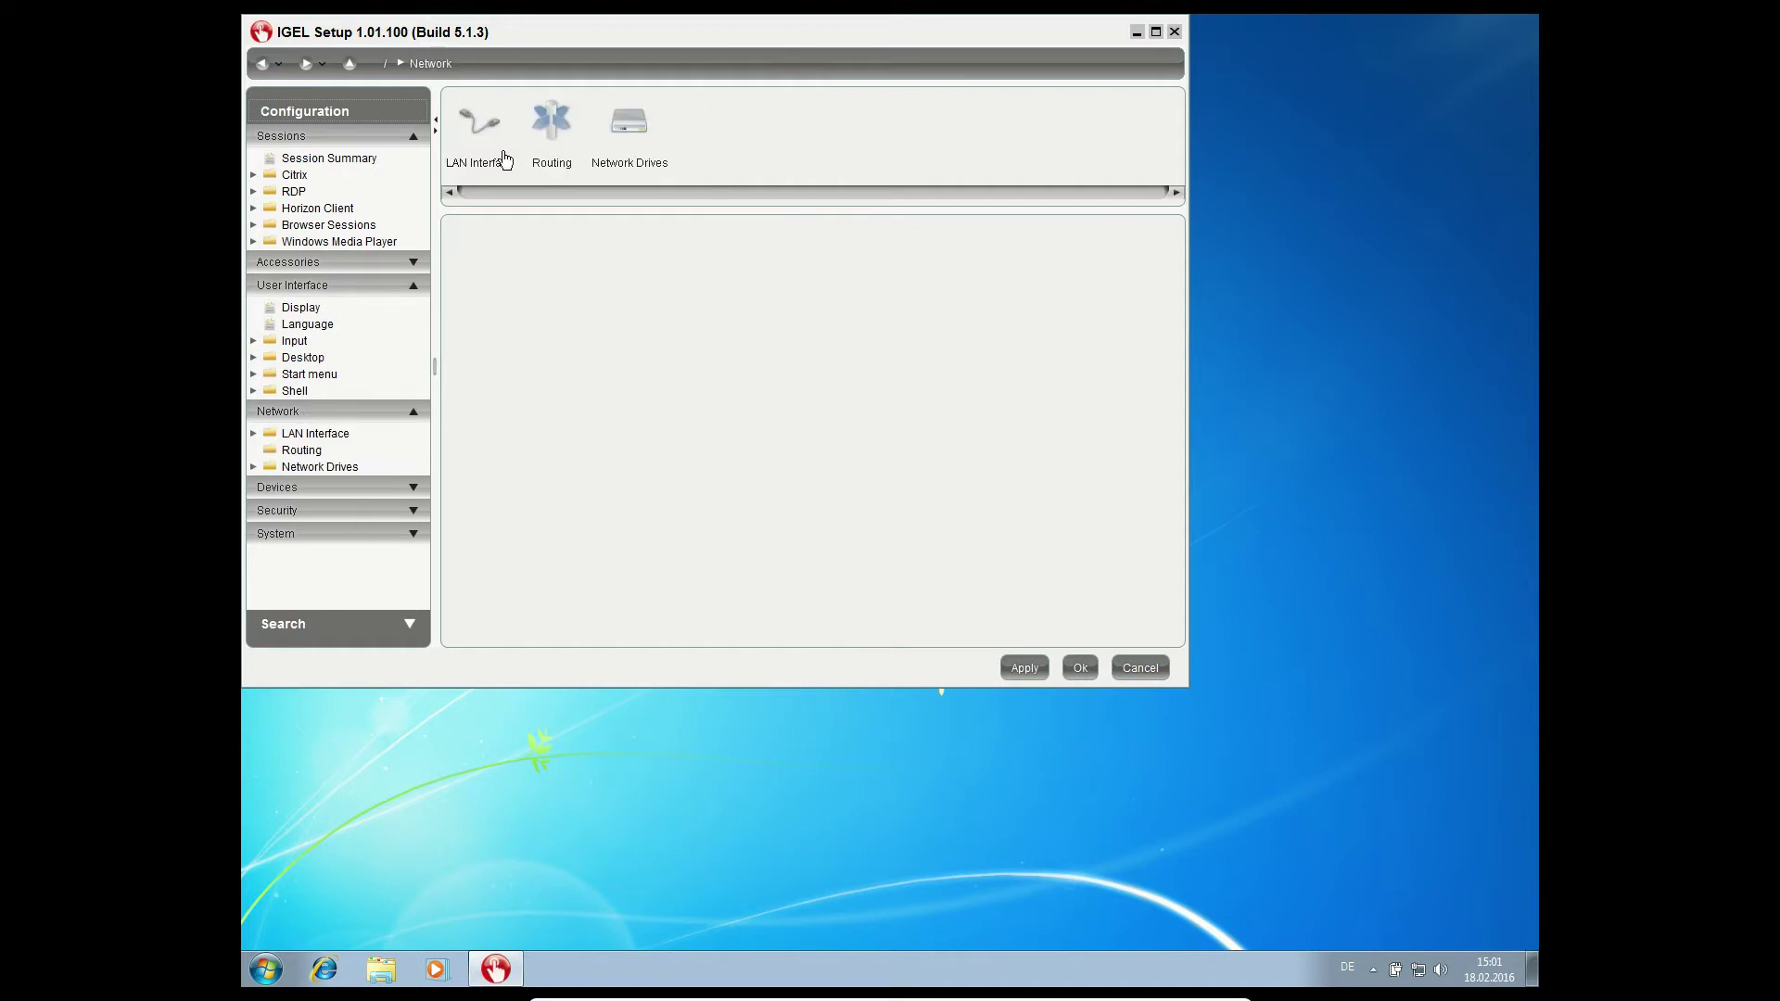